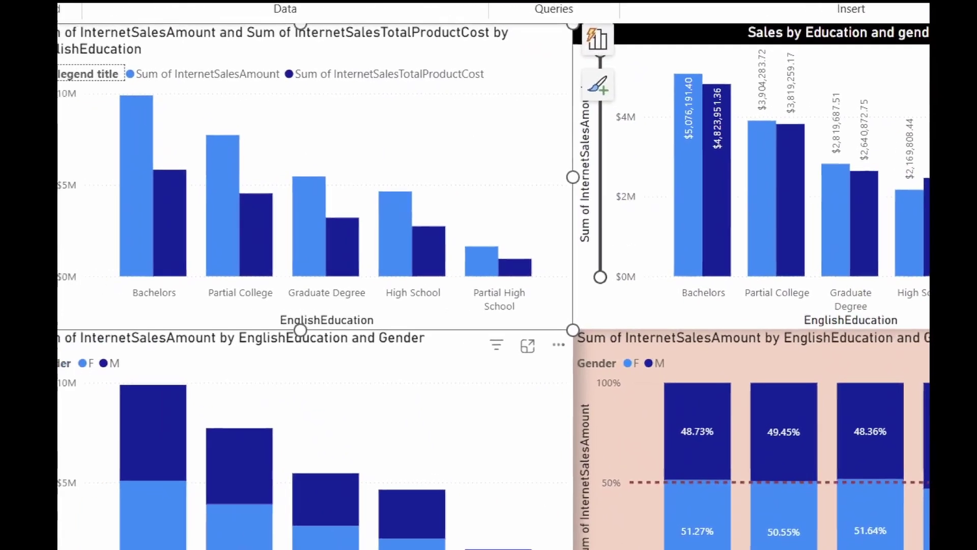
{"action": "mouse_move", "coordinate": [120, 280]}
{"action": "left_mouse_down"}
{"action": "mouse_move", "coordinate": [530, 325]}
{"action": "mouse_move", "coordinate": [575, 320]}
{"action": "left_mouse_up"}
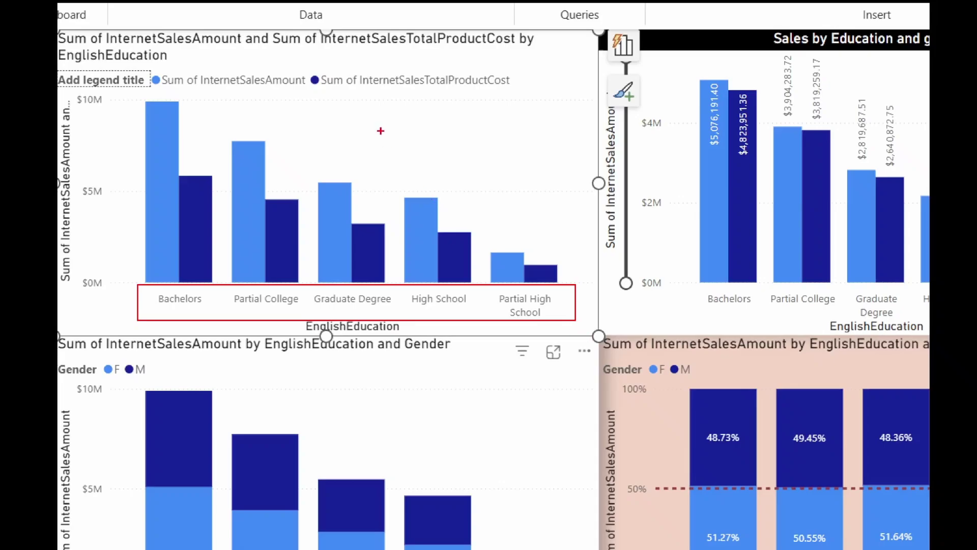
{"action": "mouse_move", "coordinate": [393, 133]}
{"action": "left_mouse_down"}
{"action": "mouse_move", "coordinate": [523, 322]}
{"action": "mouse_move", "coordinate": [571, 349]}
{"action": "left_mouse_up"}
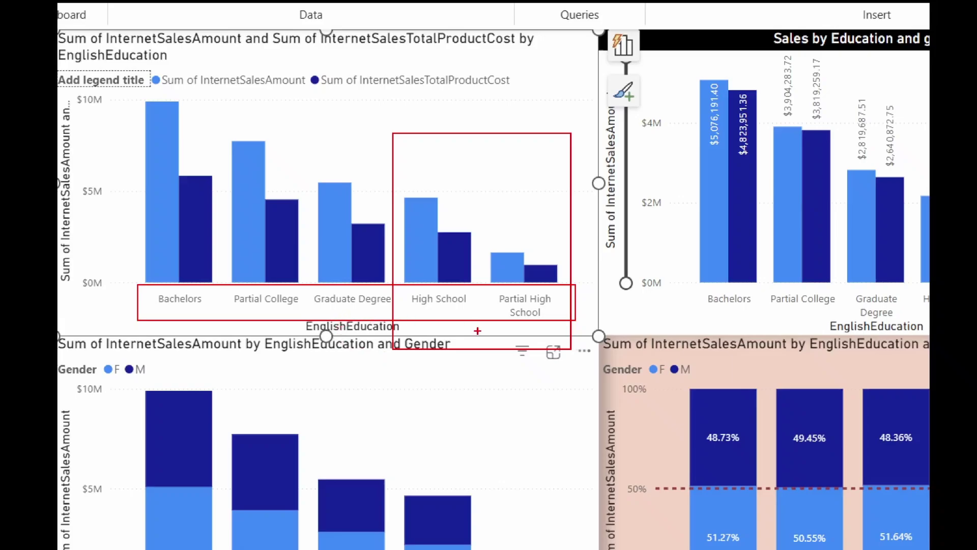
{"action": "mouse_move", "coordinate": [225, 126]}
{"action": "left_mouse_down"}
{"action": "mouse_move", "coordinate": [381, 357]}
{"action": "mouse_move", "coordinate": [390, 353]}
{"action": "left_mouse_up"}
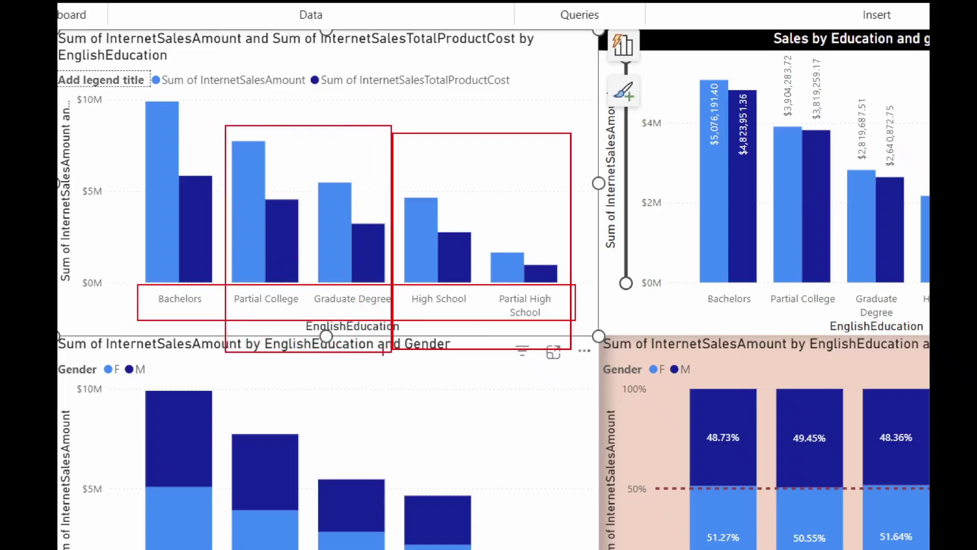
Clear the Data pane search and open the More options menu for the EnglishEducation field
{"action": "key", "text": "Escape"}
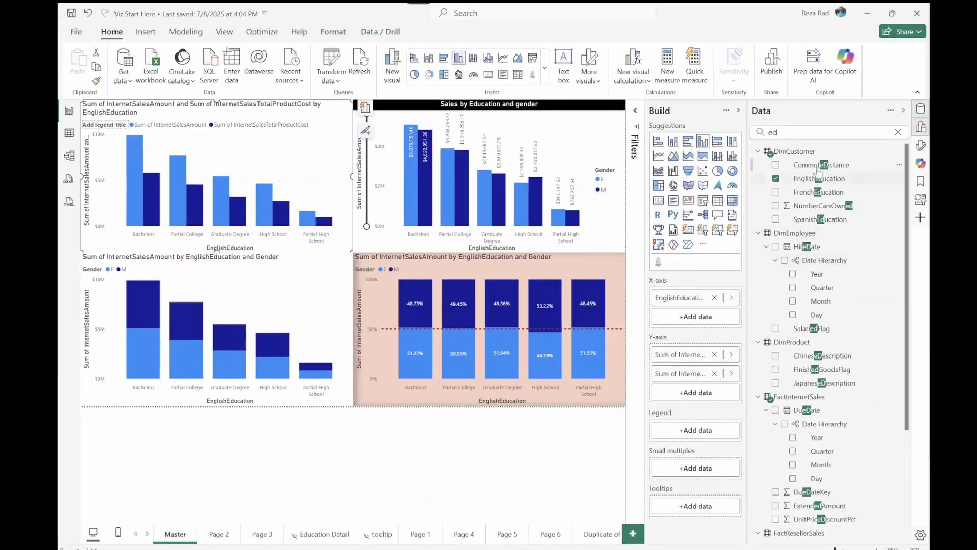
{"action": "left_click", "coordinate": [897, 132]}
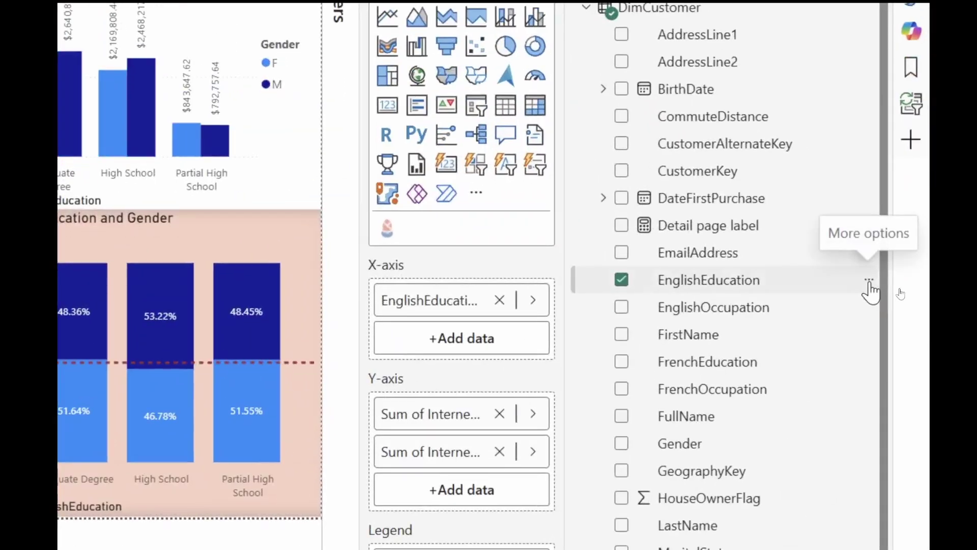
{"action": "left_click", "coordinate": [869, 283]}
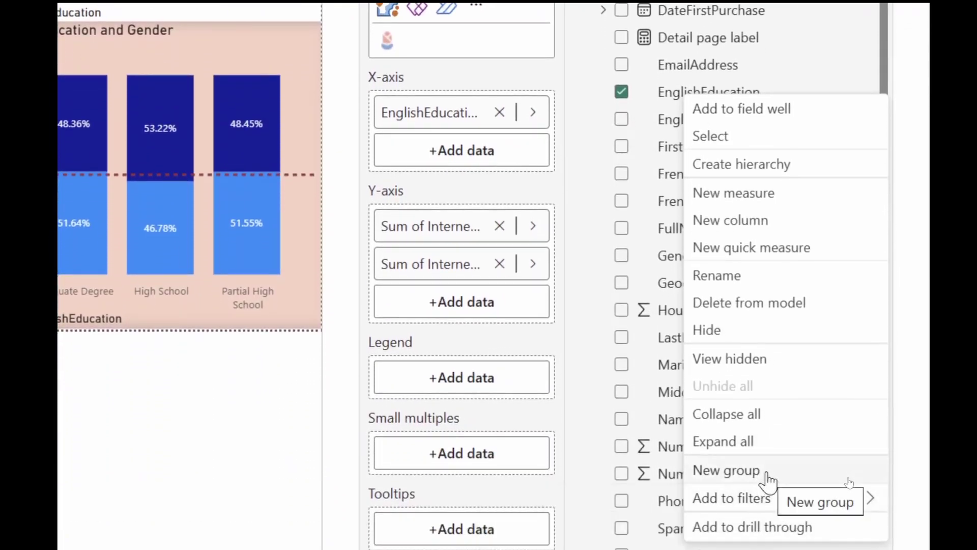
Start a new EnglishEducation group combining High School and Partial High School
{"action": "left_click", "coordinate": [768, 478]}
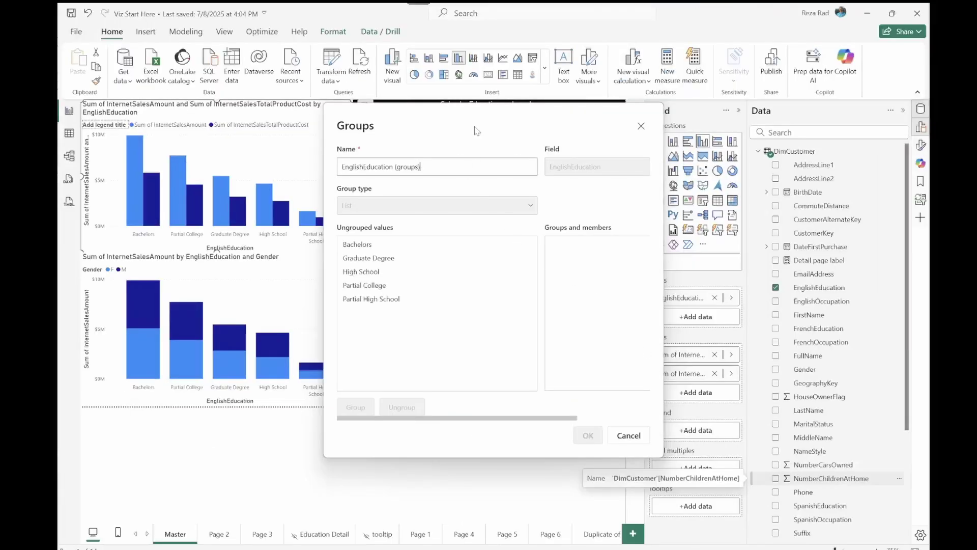
{"action": "left_click_drag", "start_coordinate": [476, 131], "coordinate": [482, 147]}
{"action": "triple_click", "coordinate": [443, 185]}
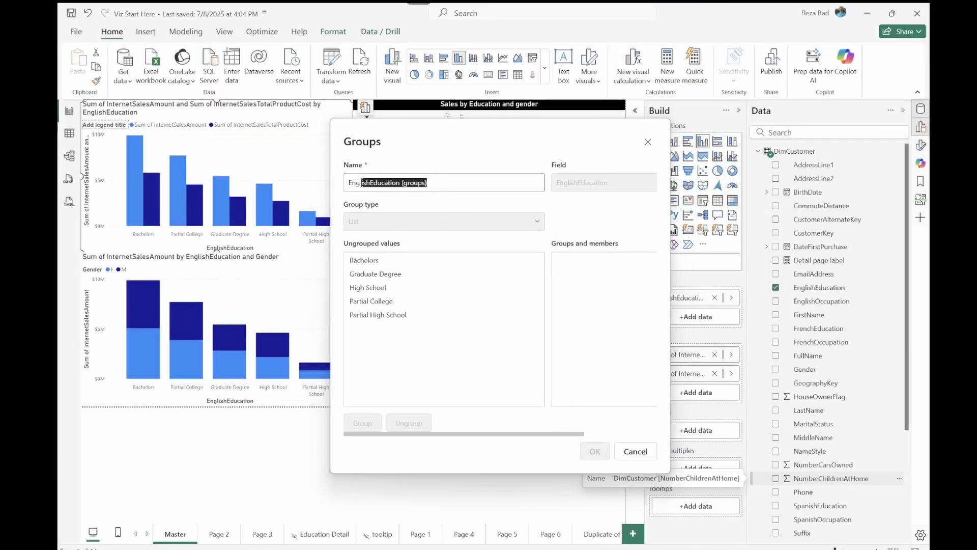
{"action": "left_click", "coordinate": [446, 184]}
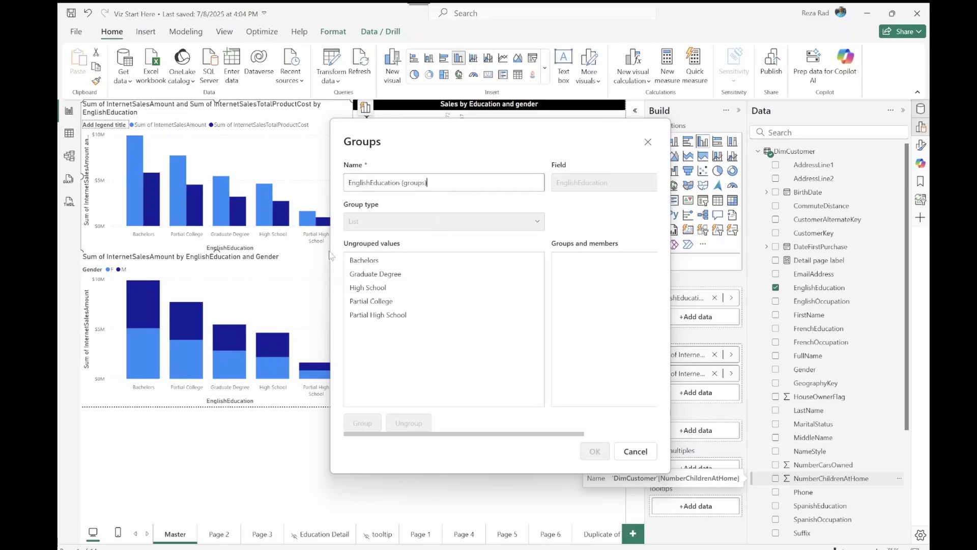
{"action": "left_click_drag", "start_coordinate": [430, 433], "coordinate": [388, 445]}
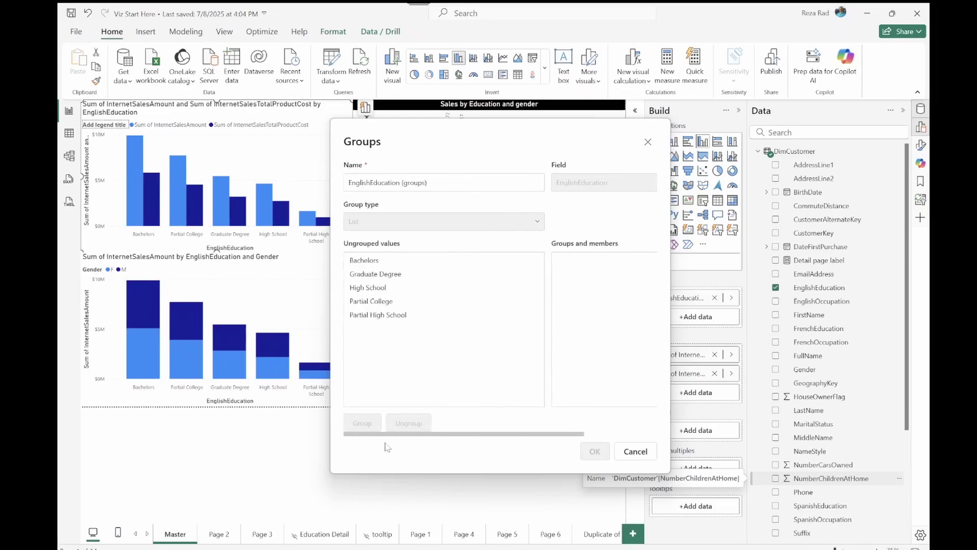
{"action": "left_click", "coordinate": [373, 292]}
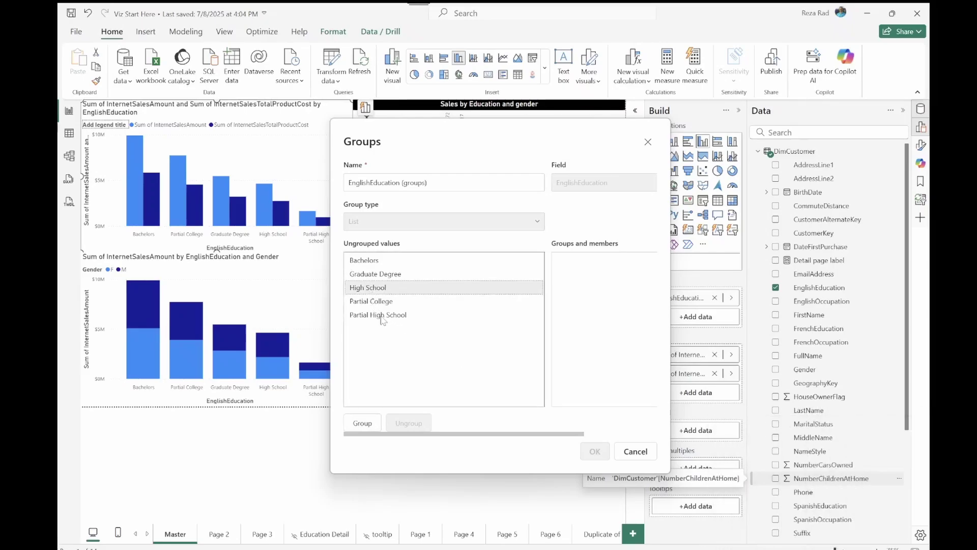
{"action": "left_click", "coordinate": [379, 315]}
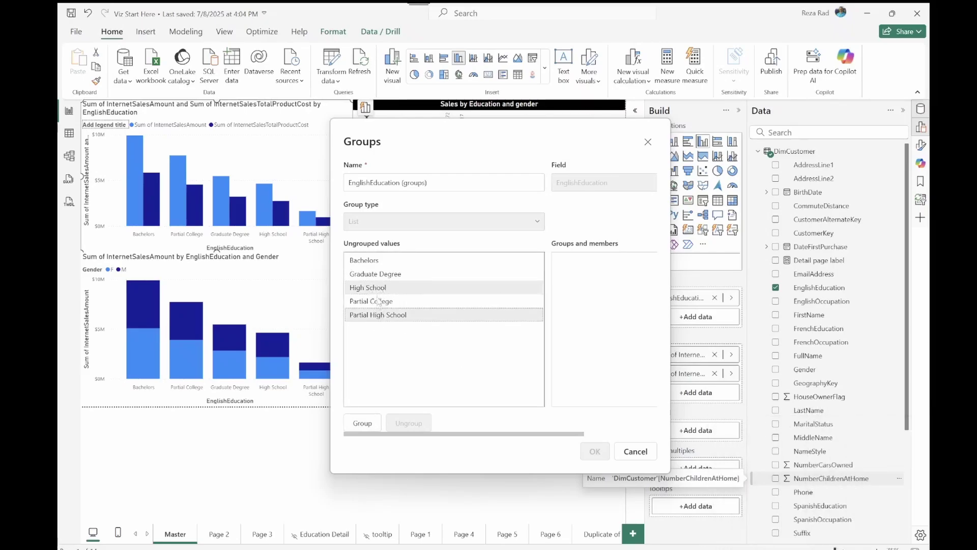
{"action": "left_click", "coordinate": [367, 425]}
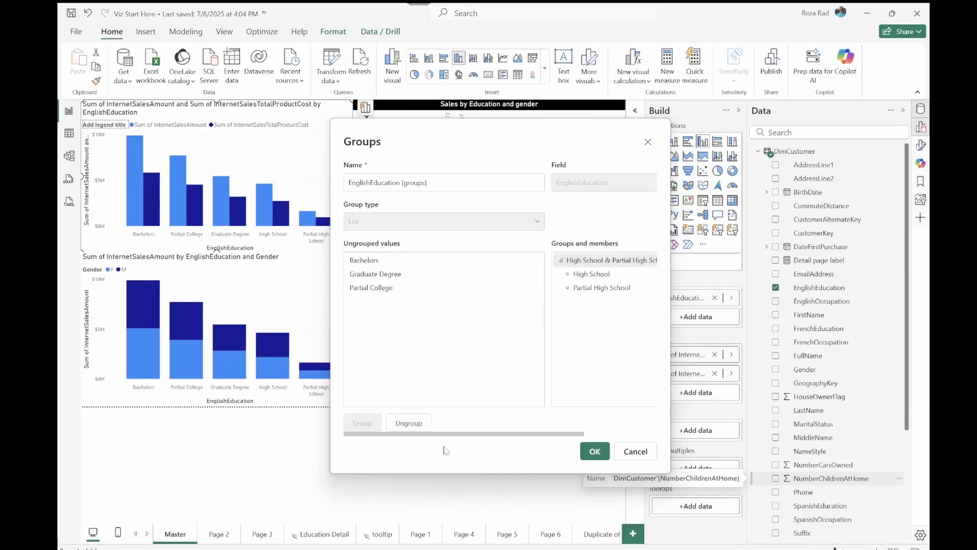
Rename the High School & Partial High School group to 'High School Group'
{"action": "left_click_drag", "start_coordinate": [484, 434], "coordinate": [553, 444]}
{"action": "double_click", "coordinate": [548, 260]}
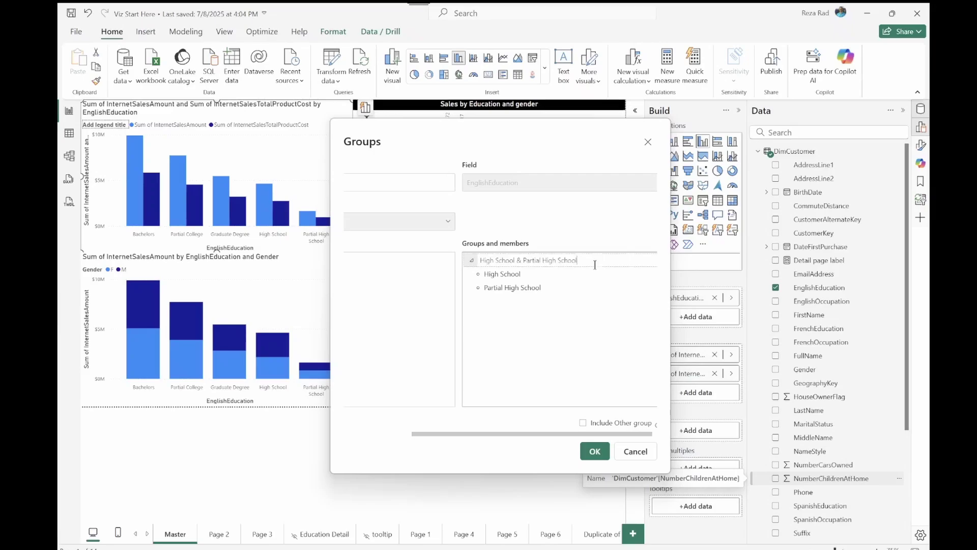
{"action": "left_click_drag", "start_coordinate": [592, 262], "coordinate": [516, 262]}
{"action": "type", "text": "Group"}
{"action": "key", "text": "Return"}
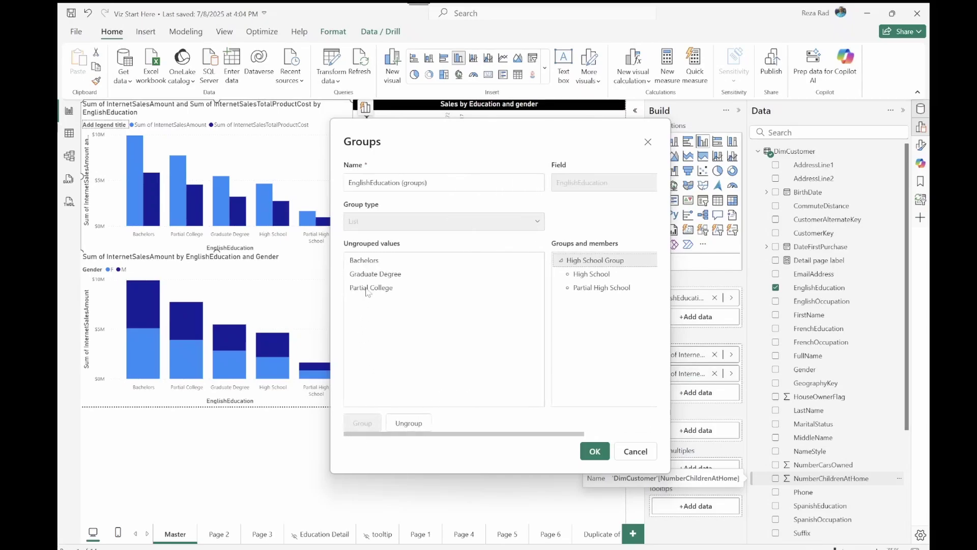
Group Graduate Degree and Partial College together and name the group 'College Group'
{"action": "left_click", "coordinate": [366, 292]}
{"action": "left_click", "coordinate": [369, 274], "text": "ctrl"}
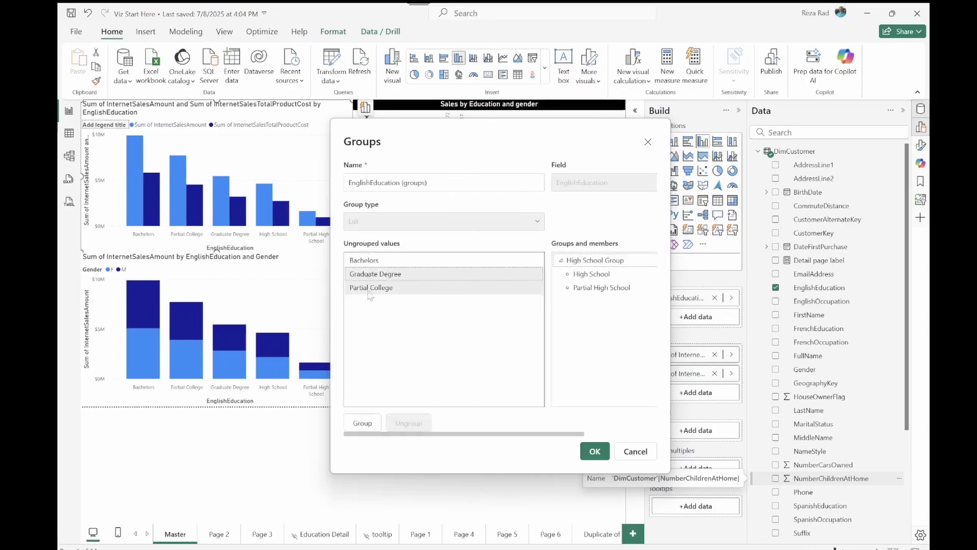
{"action": "left_click", "coordinate": [362, 423]}
{"action": "left_click_drag", "start_coordinate": [555, 434], "coordinate": [628, 435]}
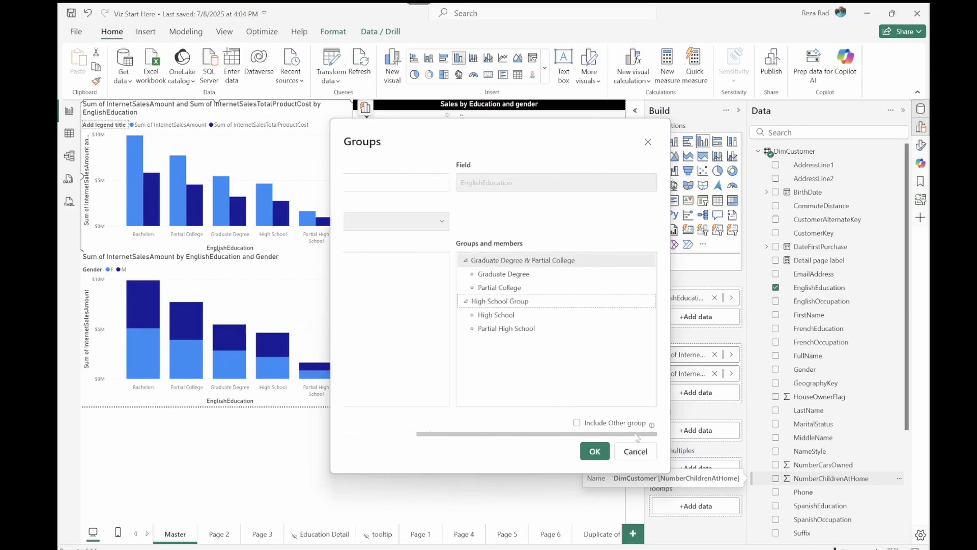
{"action": "double_click", "coordinate": [554, 260]}
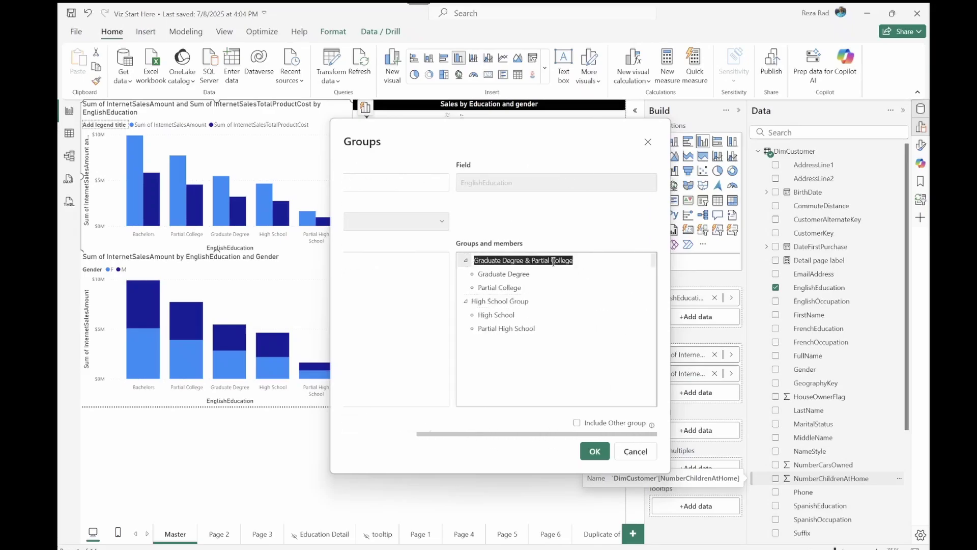
{"action": "left_click_drag", "start_coordinate": [553, 261], "coordinate": [471, 260]}
{"action": "key", "text": "BackSpace"}
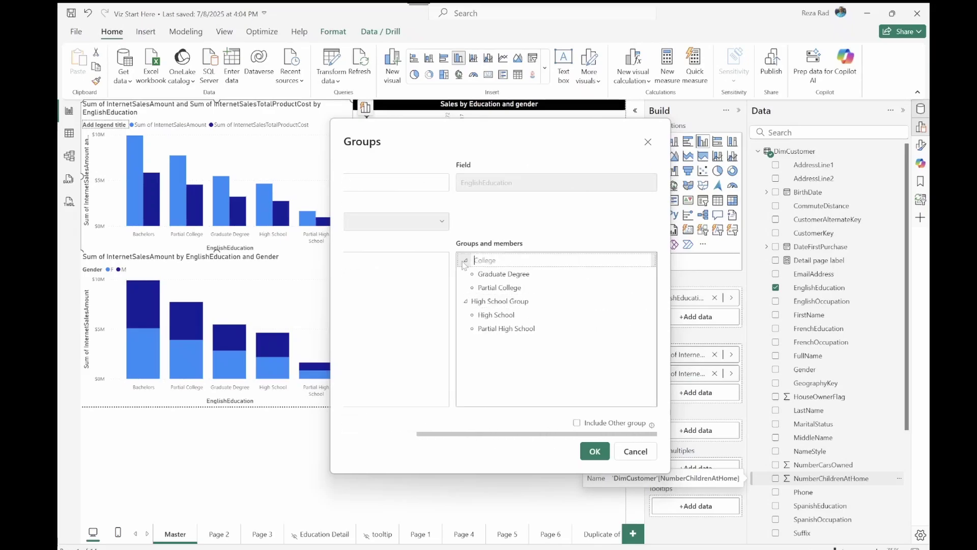
{"action": "left_click", "coordinate": [512, 273]}
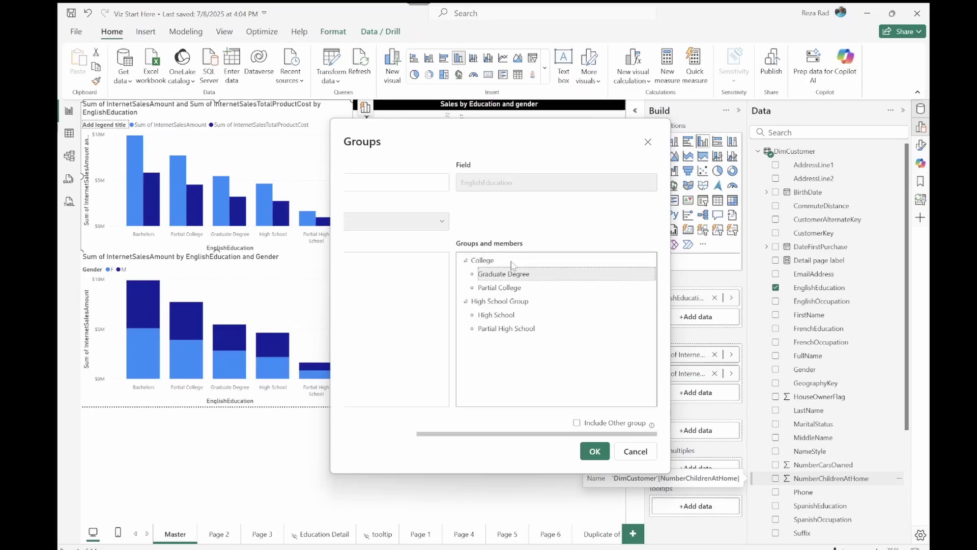
{"action": "double_click", "coordinate": [512, 260]}
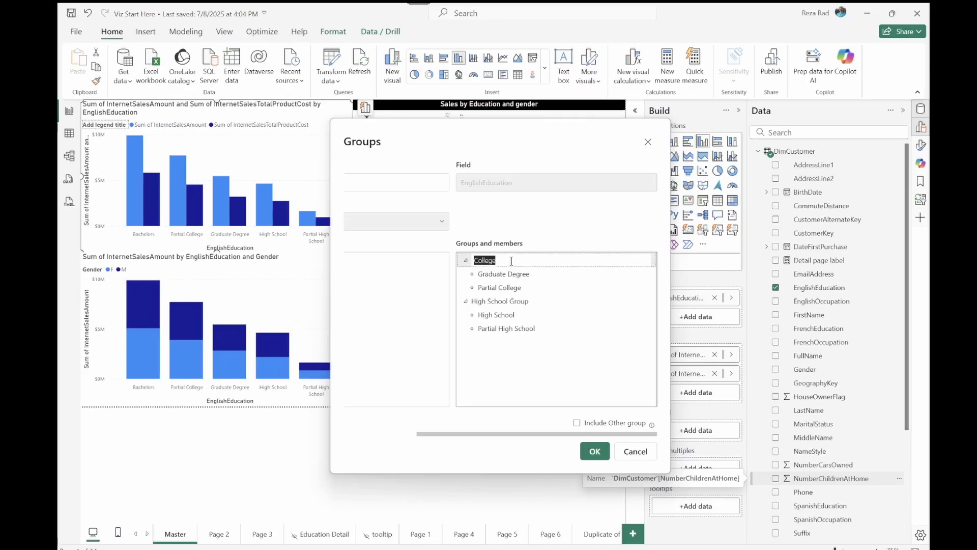
{"action": "left_click", "coordinate": [511, 261]}
{"action": "type", "text": "Group"}
{"action": "key", "text": "Return"}
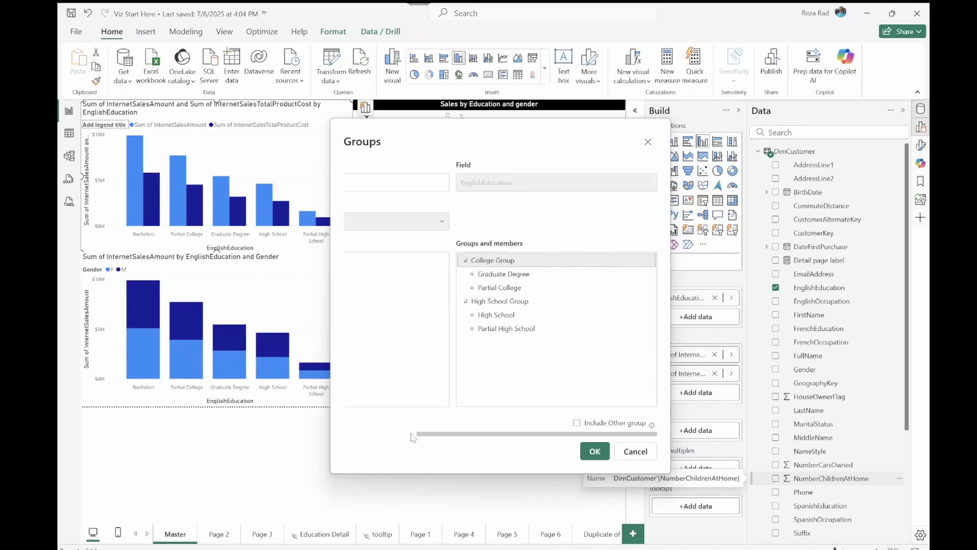
Take Partial College out of College Group, then add it back into College Group
{"action": "scroll", "coordinate": [411, 438], "scroll_direction": "left", "scroll_amount": 3}
{"action": "scroll", "coordinate": [447, 442], "scroll_direction": "right", "scroll_amount": 2}
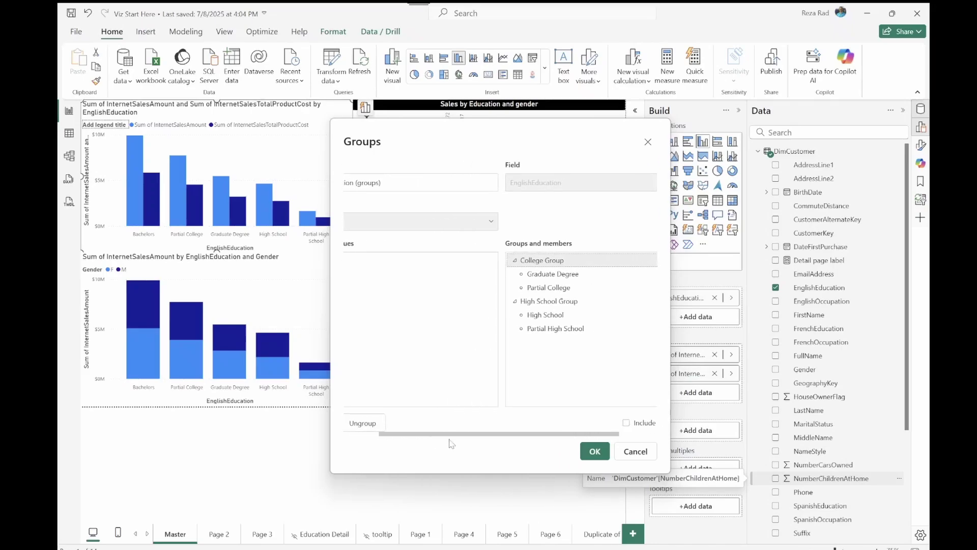
{"action": "left_click", "coordinate": [542, 288]}
{"action": "left_click", "coordinate": [365, 425]}
{"action": "left_click_drag", "start_coordinate": [387, 434], "coordinate": [339, 432]}
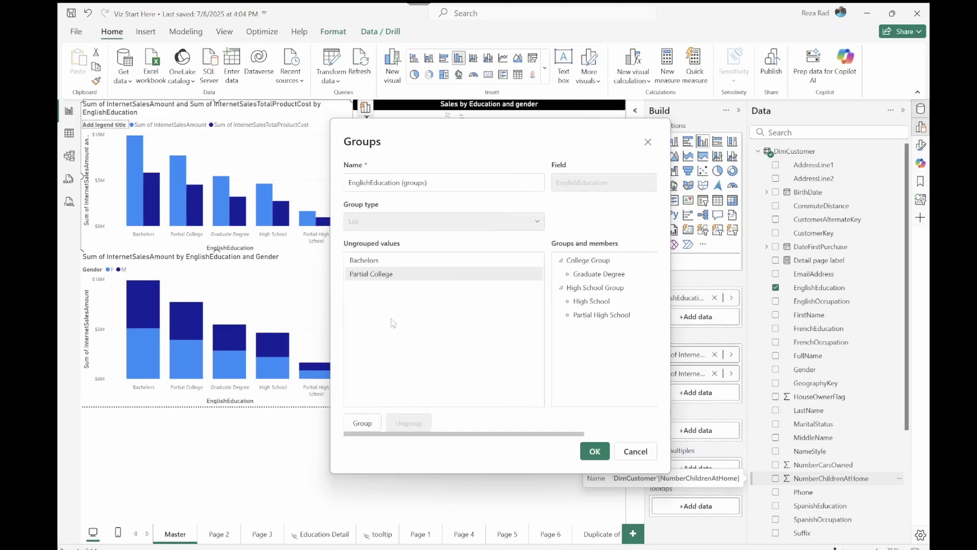
{"action": "left_click", "coordinate": [582, 262]}
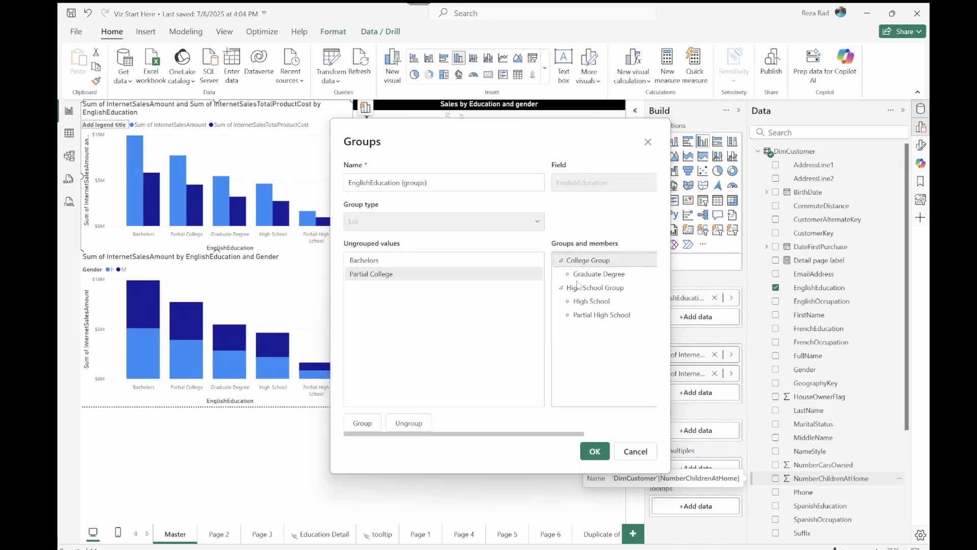
{"action": "left_click", "coordinate": [363, 423]}
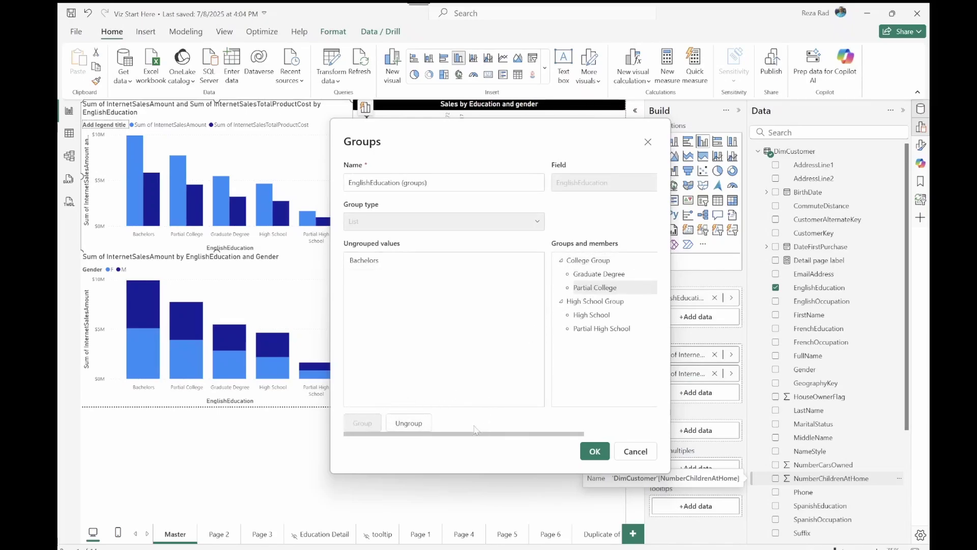
Make a separate Bachelors group and rename it 'Bachelors Group'
{"action": "left_click", "coordinate": [369, 266]}
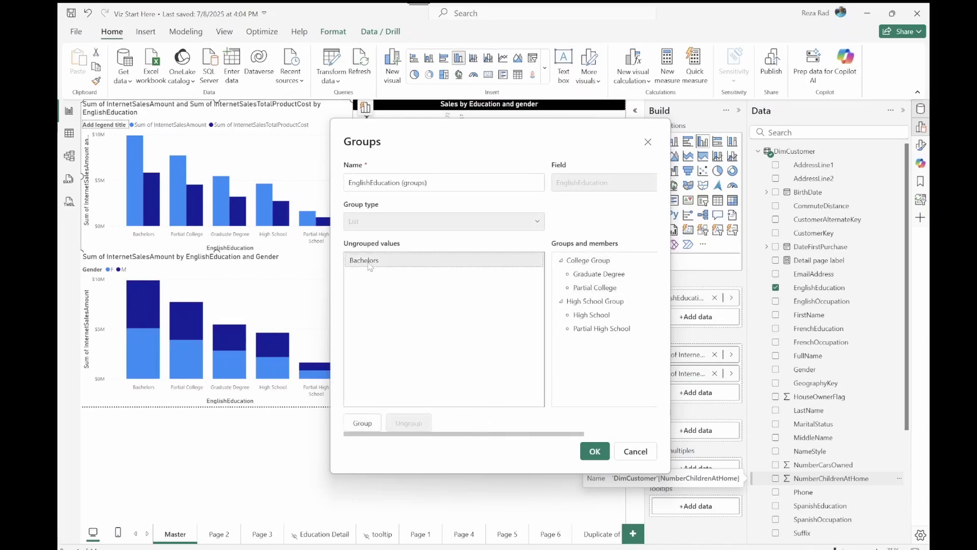
{"action": "left_click", "coordinate": [362, 425]}
{"action": "left_click_drag", "start_coordinate": [406, 435], "coordinate": [473, 437]}
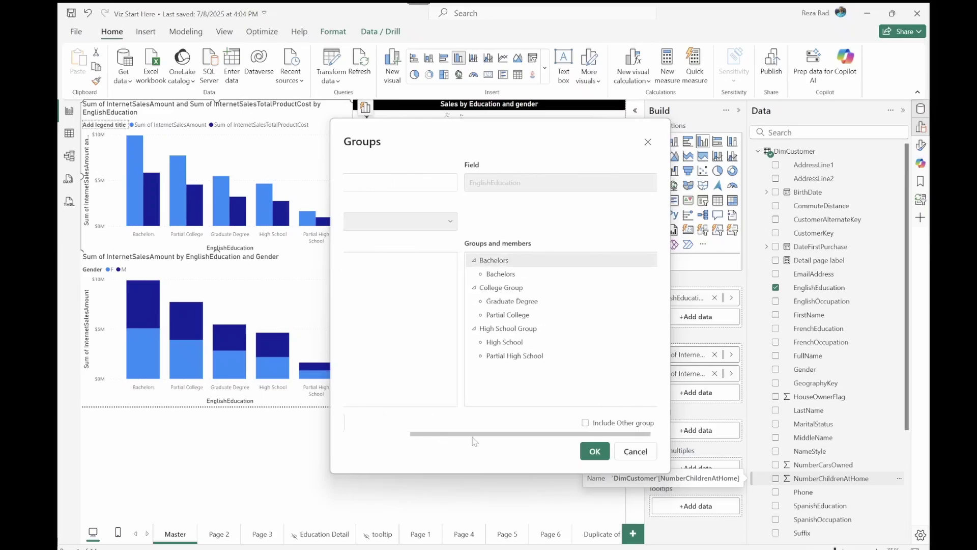
{"action": "left_click", "coordinate": [520, 260]}
{"action": "left_click", "coordinate": [520, 261]}
{"action": "type", "text": "Group"}
{"action": "key", "text": "Return"}
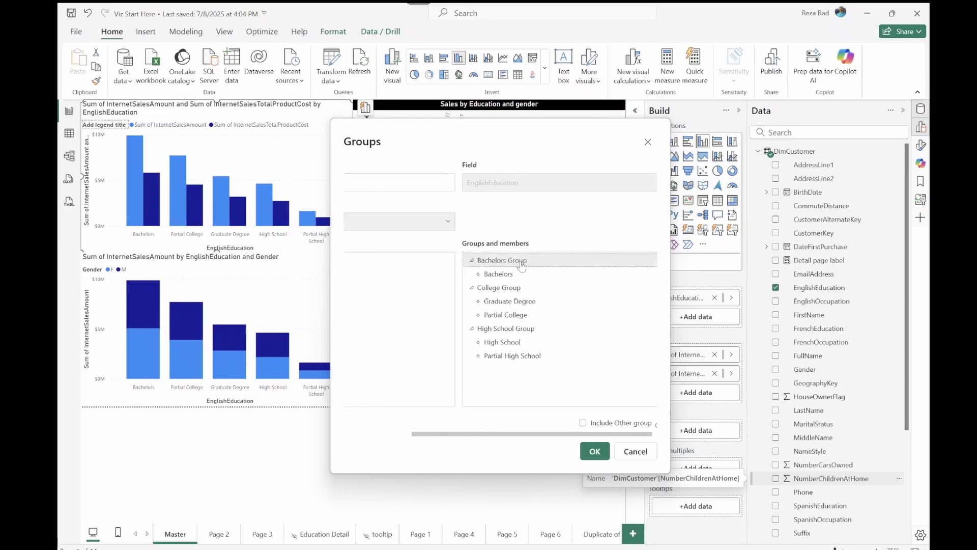
{"action": "left_click_drag", "start_coordinate": [491, 437], "coordinate": [423, 437]}
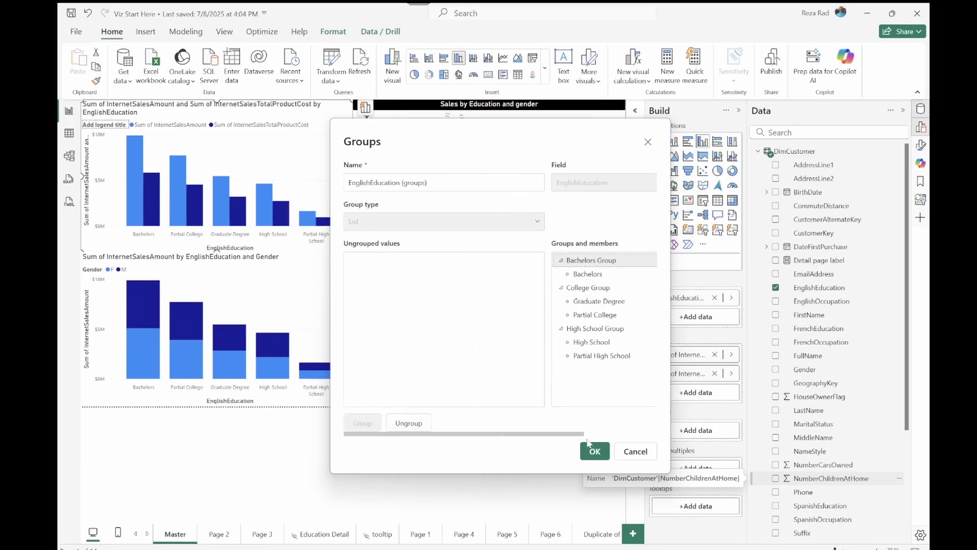
Enable Include Other group and confirm the EnglishEducation groups with OK
{"action": "left_click_drag", "start_coordinate": [578, 437], "coordinate": [658, 447]}
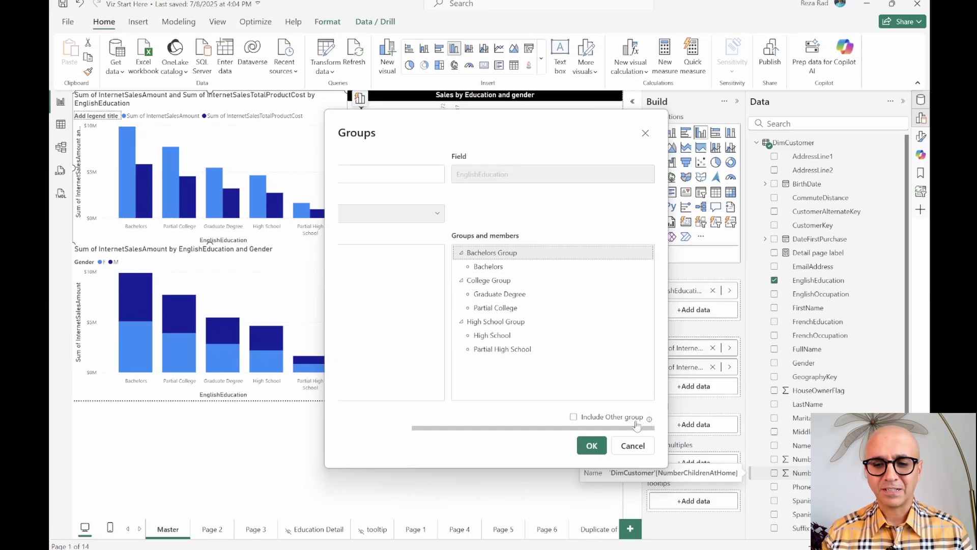
{"action": "left_click", "coordinate": [574, 417]}
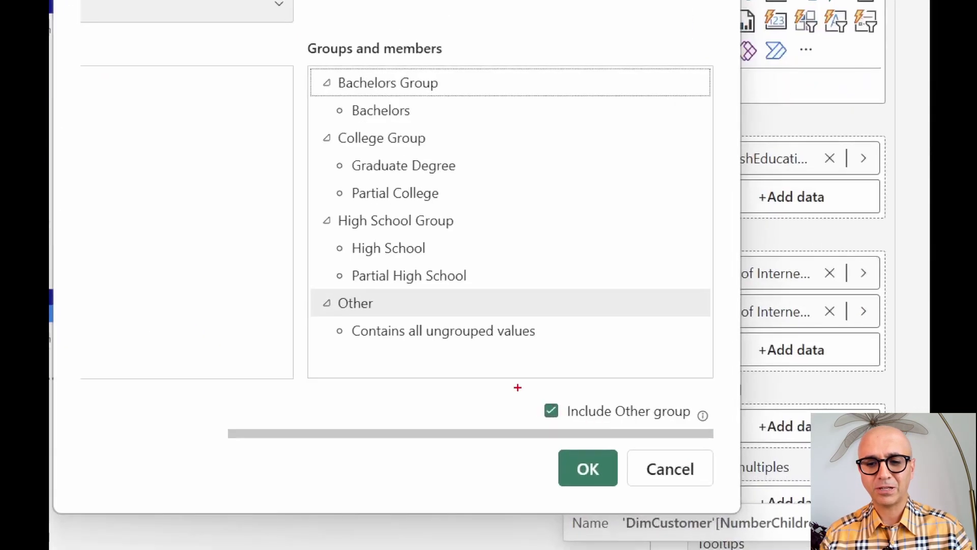
{"action": "left_click_drag", "start_coordinate": [517, 387], "coordinate": [726, 430]}
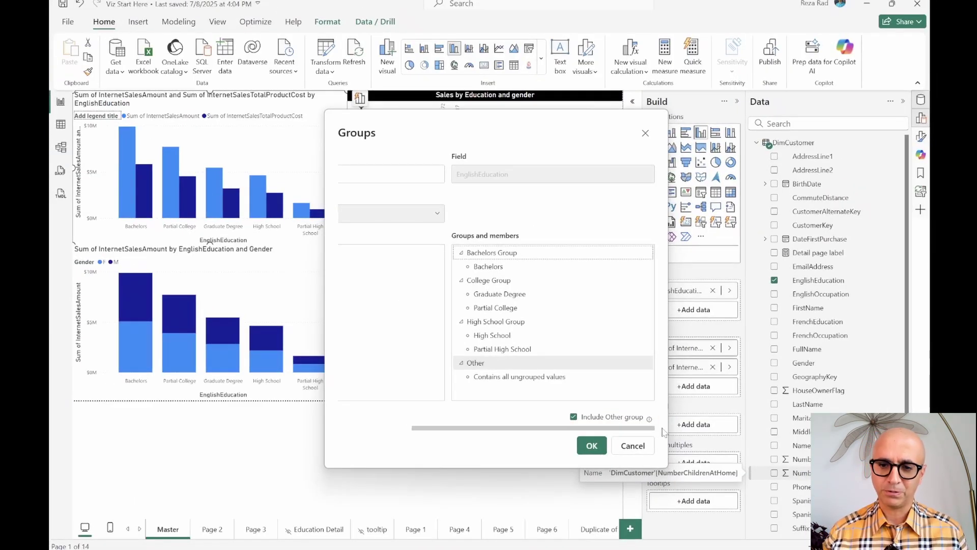
{"action": "left_click_drag", "start_coordinate": [532, 432], "coordinate": [430, 429]}
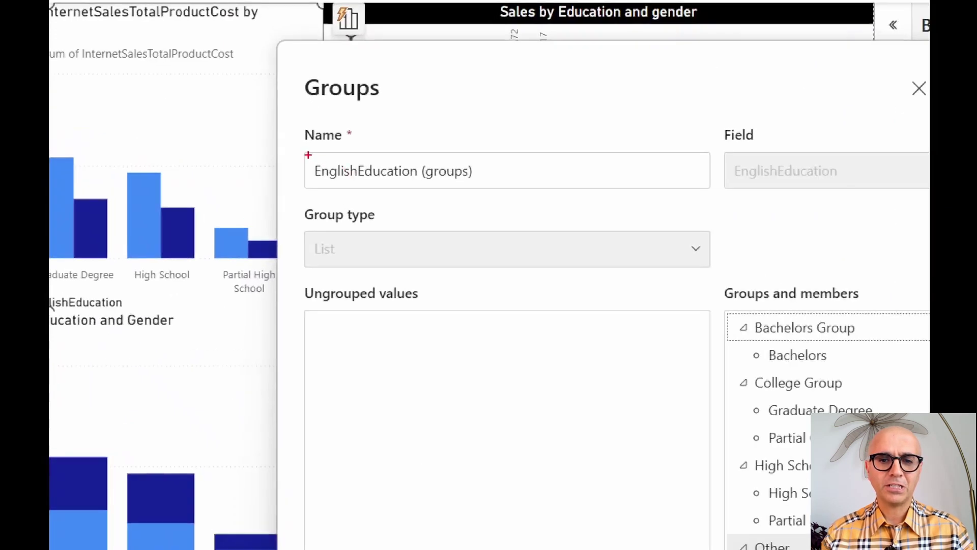
{"action": "left_click_drag", "start_coordinate": [308, 155], "coordinate": [524, 214]}
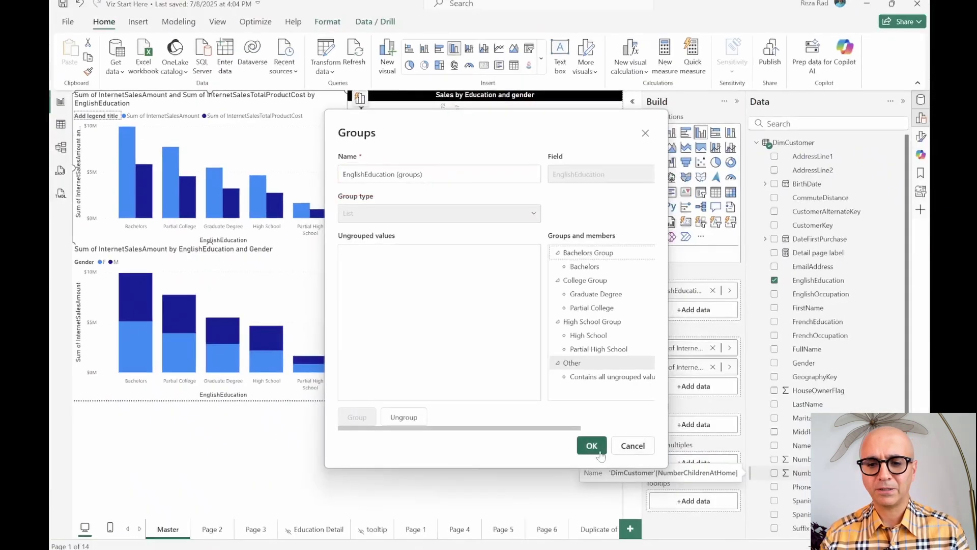
{"action": "left_click", "coordinate": [595, 446]}
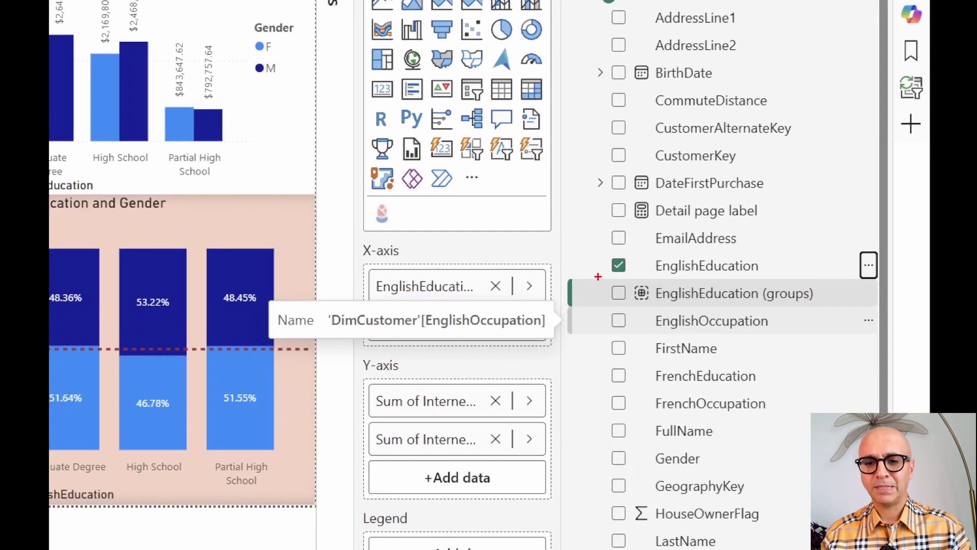
Add a new report page holding a clustered column chart
{"action": "mouse_move", "coordinate": [598, 277]}
{"action": "left_mouse_down"}
{"action": "mouse_move", "coordinate": [688, 277]}
{"action": "mouse_move", "coordinate": [846, 307]}
{"action": "left_mouse_up"}
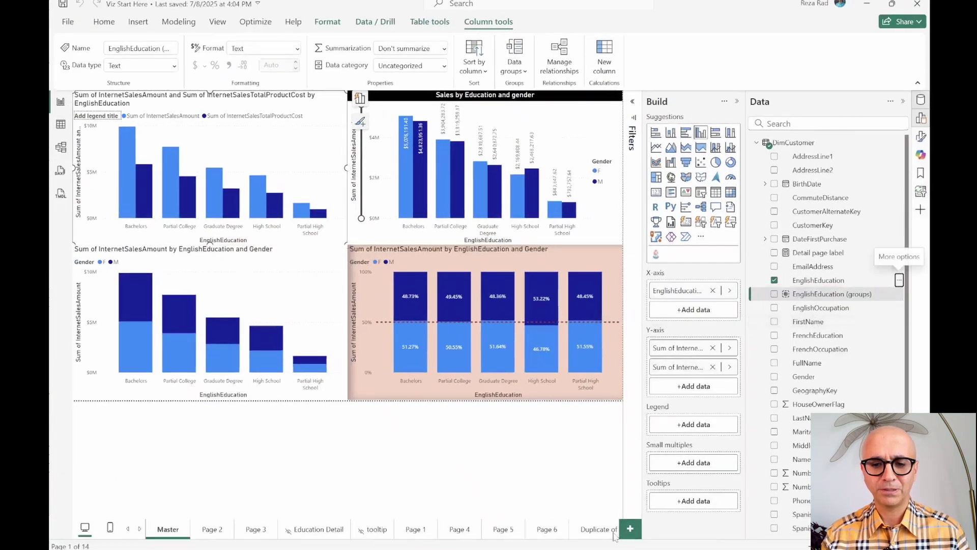
{"action": "left_click", "coordinate": [630, 530]}
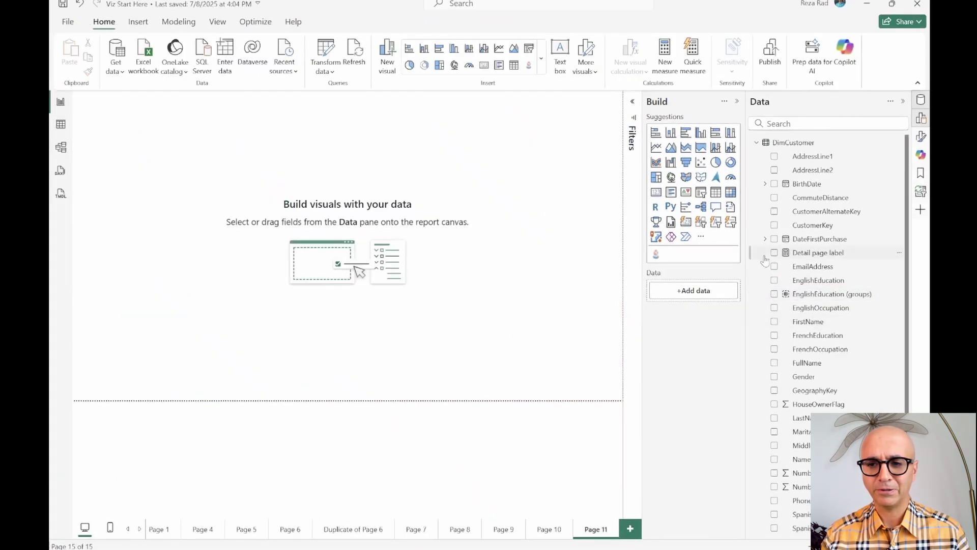
{"action": "left_click", "coordinate": [672, 133]}
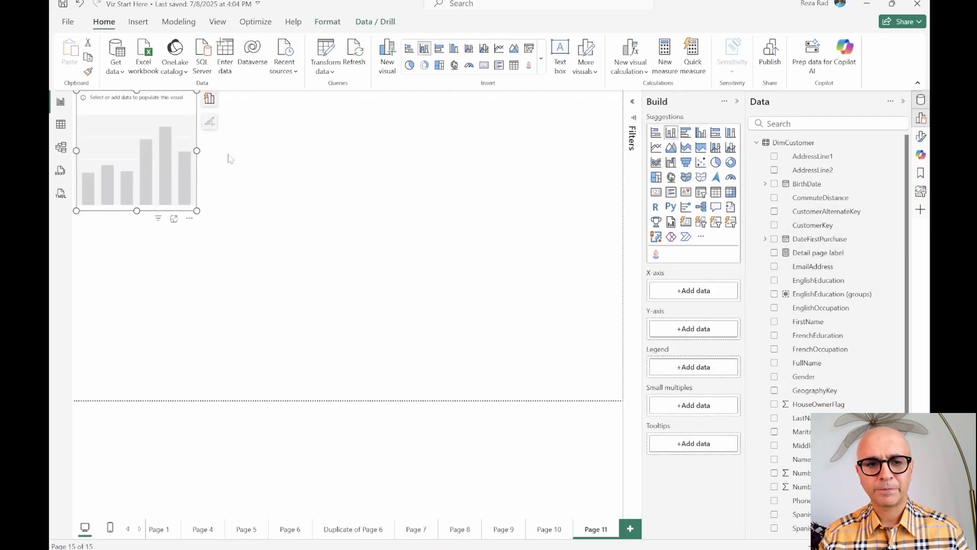
{"action": "left_click_drag", "start_coordinate": [173, 162], "coordinate": [433, 257]}
Plot InternetSalesAmount by EnglishEducation (groups) and enlarge the chart on the canvas
{"action": "left_click_drag", "start_coordinate": [807, 295], "coordinate": [412, 277]}
{"action": "left_click", "coordinate": [801, 124]}
{"action": "type", "text": "internetsa"}
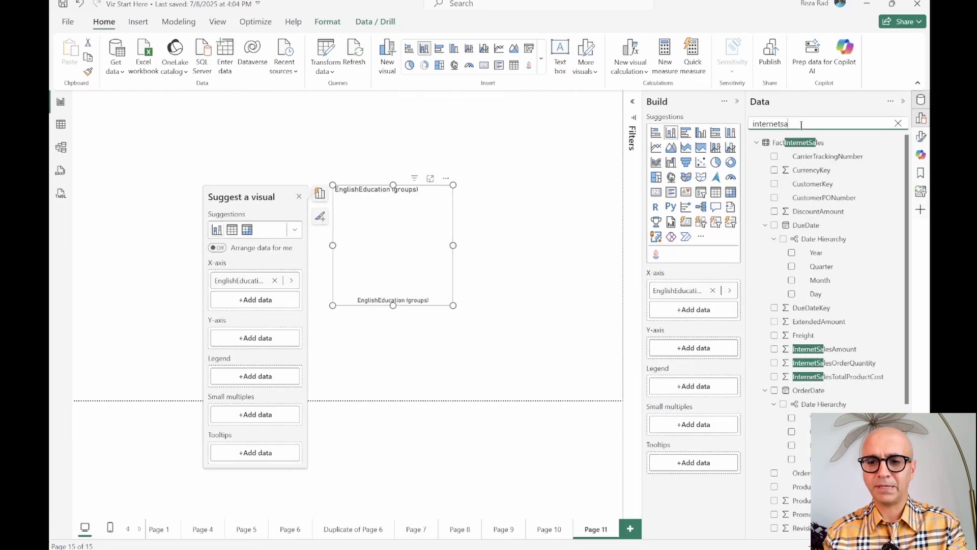
{"action": "left_click_drag", "start_coordinate": [850, 349], "coordinate": [404, 258]}
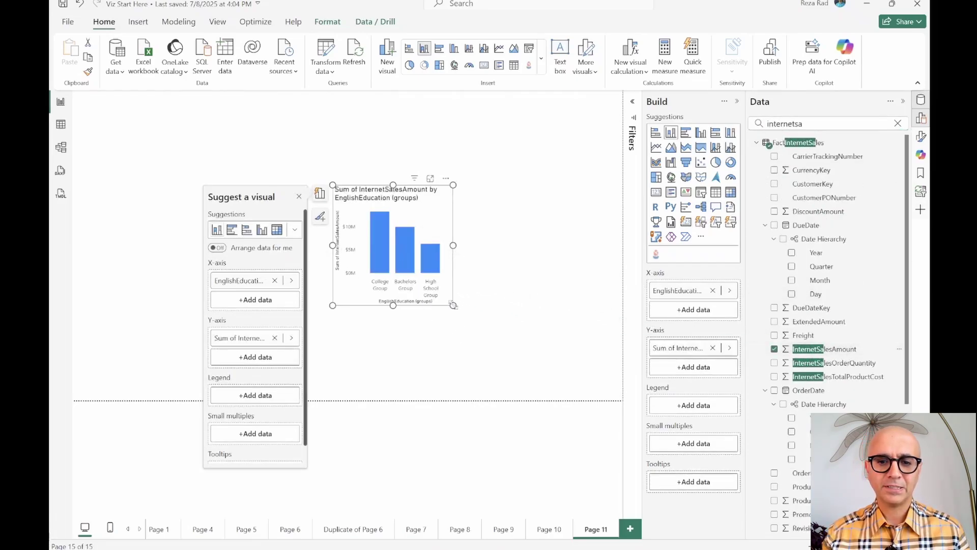
{"action": "left_click_drag", "start_coordinate": [453, 305], "coordinate": [605, 392]}
{"action": "left_click_drag", "start_coordinate": [560, 248], "coordinate": [532, 216]}
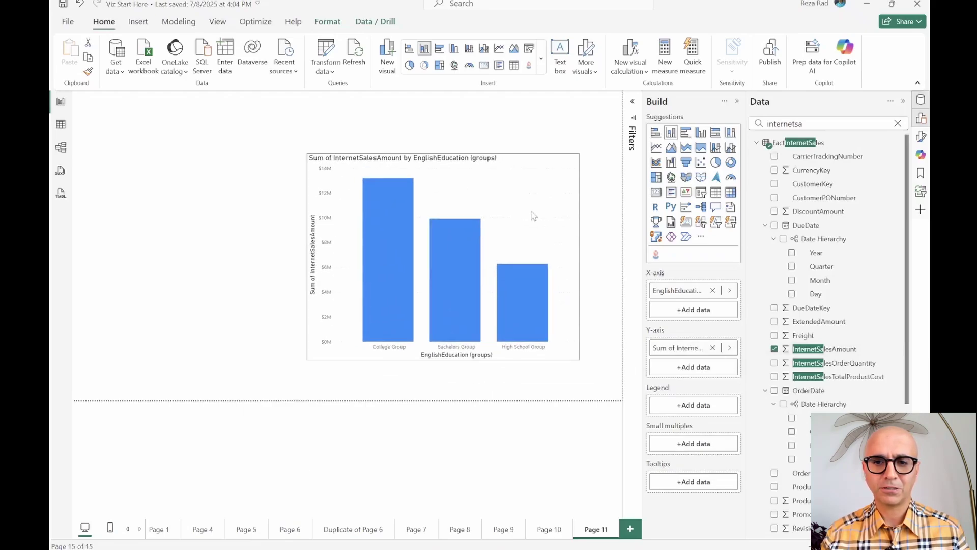
{"action": "left_click_drag", "start_coordinate": [579, 154], "coordinate": [590, 122]}
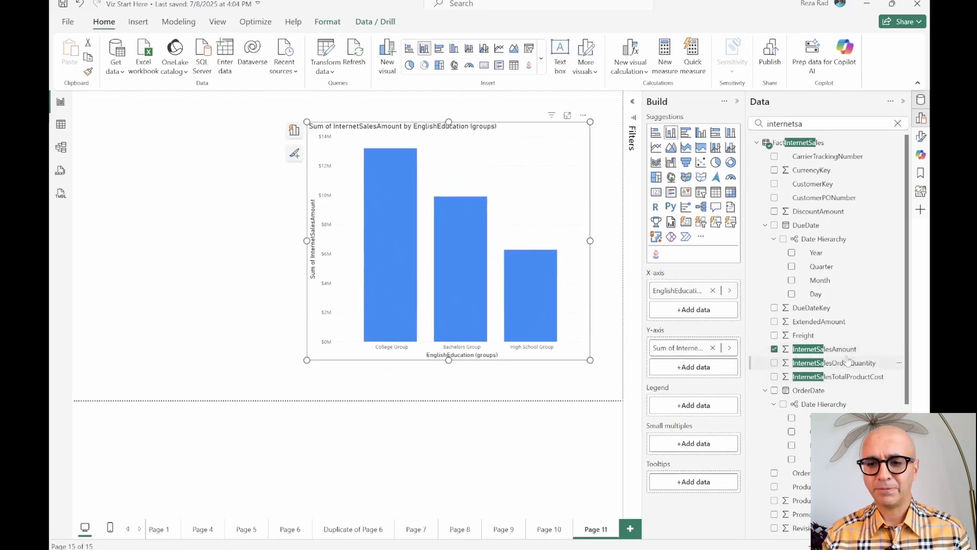
Add EnglishEducation to the X-axis beneath EnglishEducation (groups)
{"action": "left_click", "coordinate": [802, 122]}
{"action": "key", "text": "ctrl+a"}
{"action": "type", "text": "edu"}
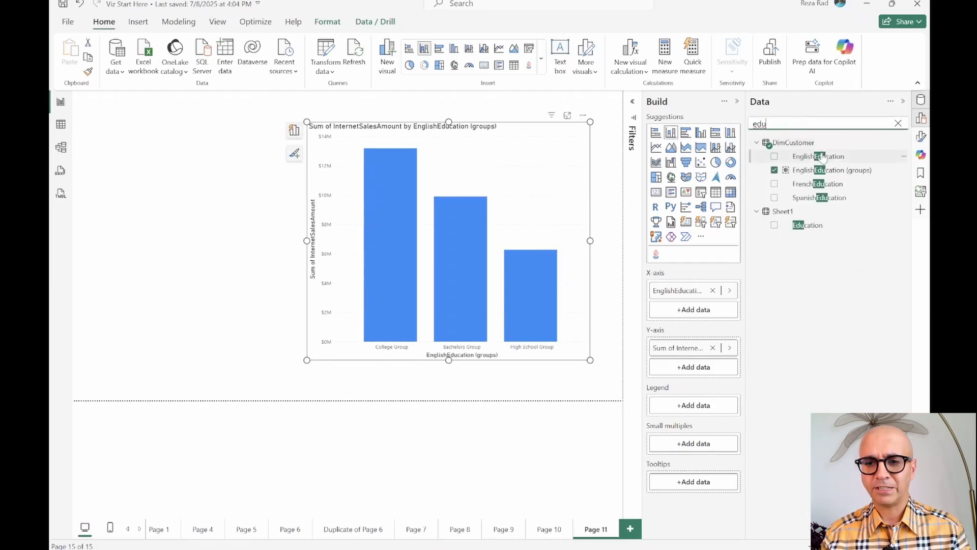
{"action": "left_click_drag", "start_coordinate": [822, 156], "coordinate": [694, 310]}
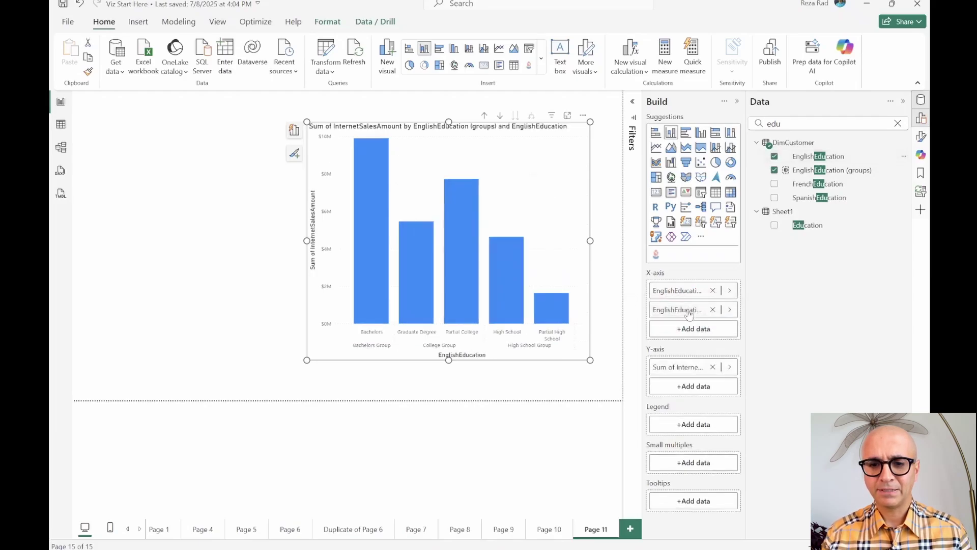
Turn on drill down, drill into College Group and High School Group, expand all levels, then return to group level
{"action": "left_click", "coordinate": [484, 116]}
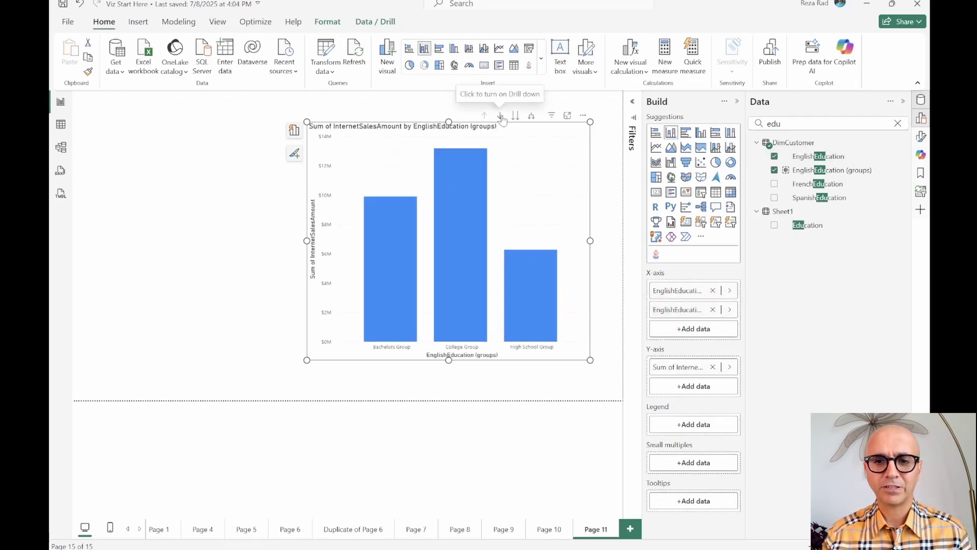
{"action": "left_click", "coordinate": [501, 116]}
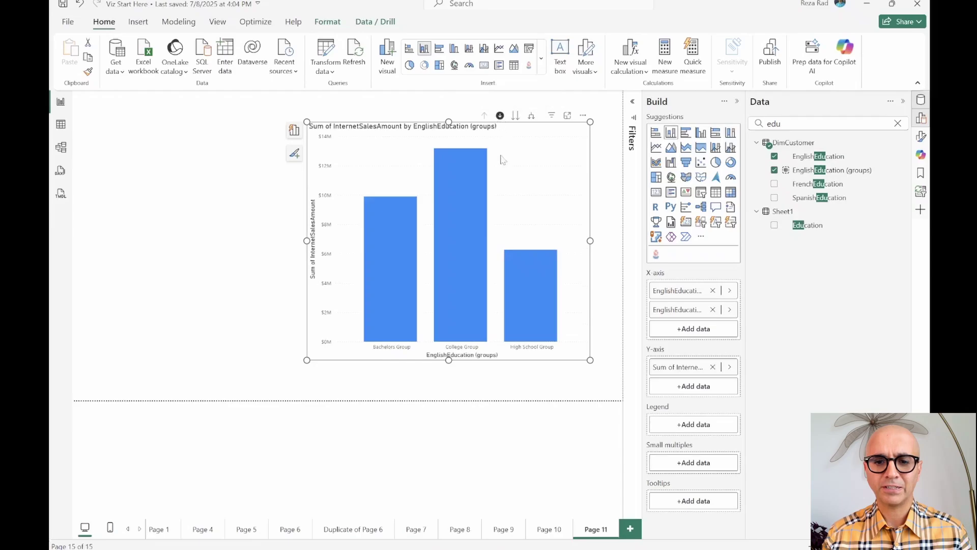
{"action": "left_click", "coordinate": [457, 276]}
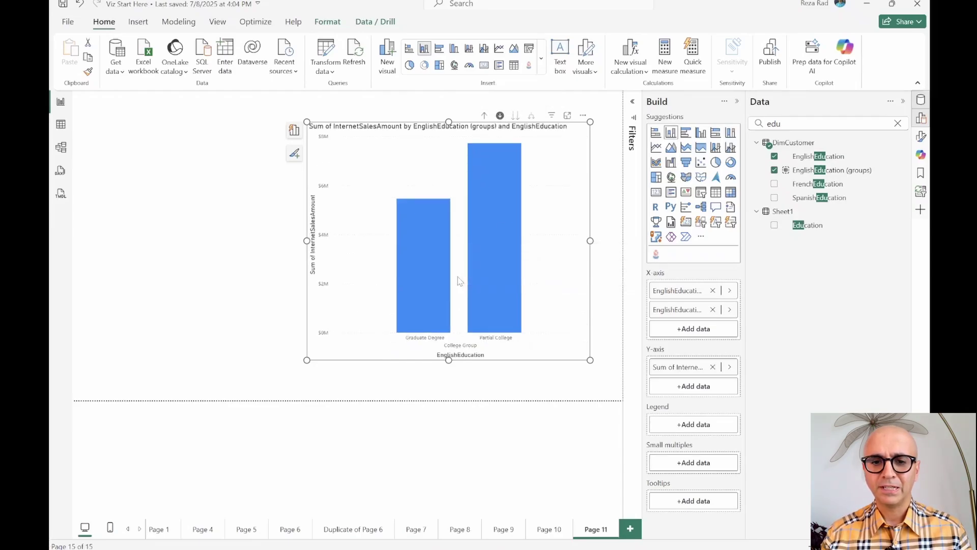
{"action": "left_click", "coordinate": [483, 115]}
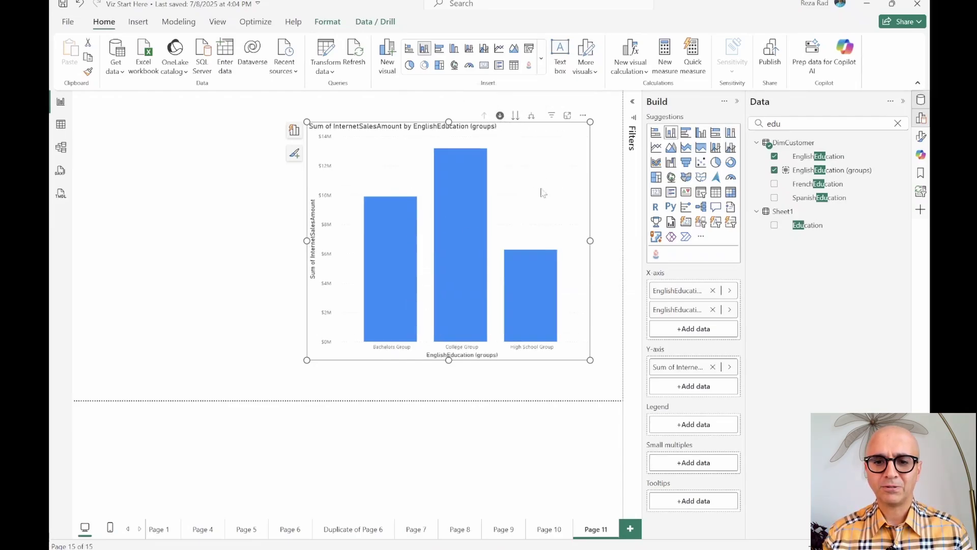
{"action": "left_click", "coordinate": [528, 299]}
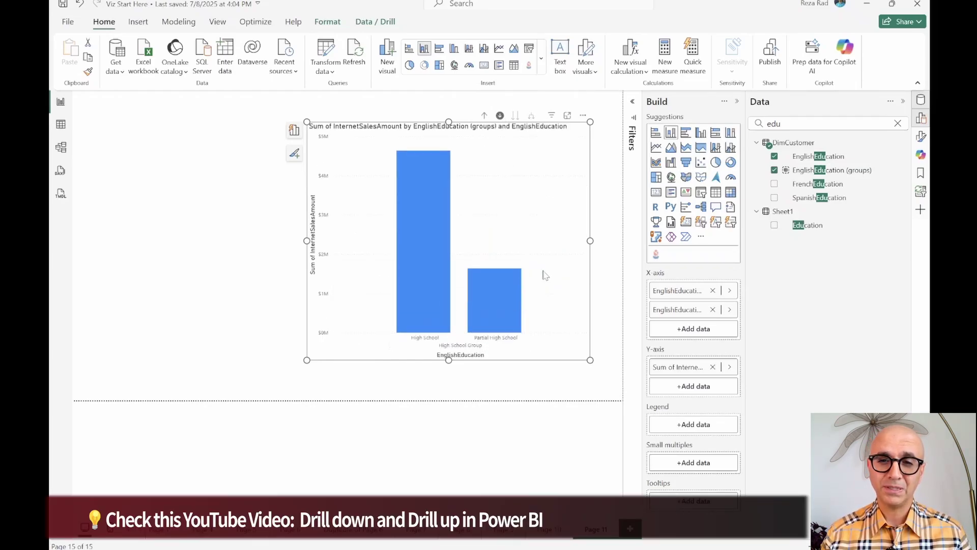
{"action": "left_click", "coordinate": [484, 115]}
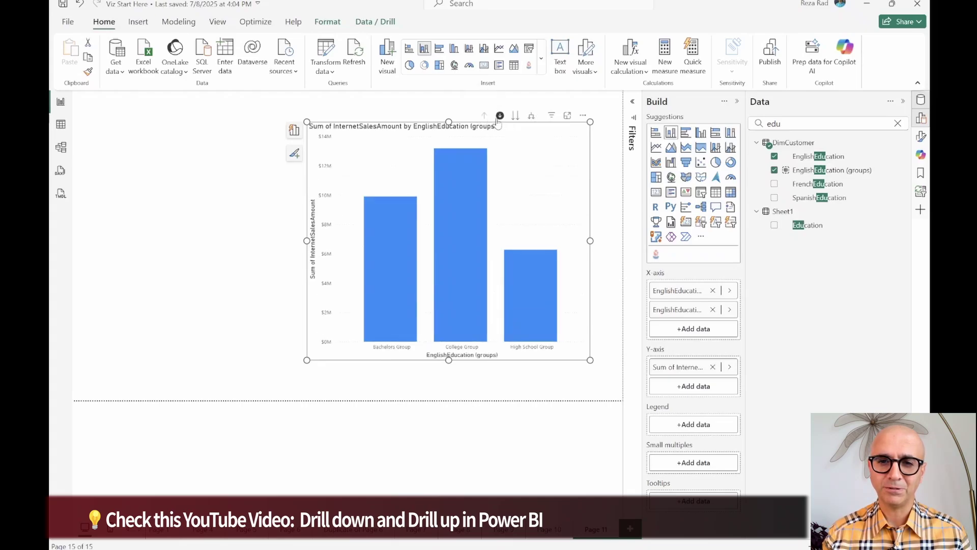
{"action": "left_click", "coordinate": [530, 117]}
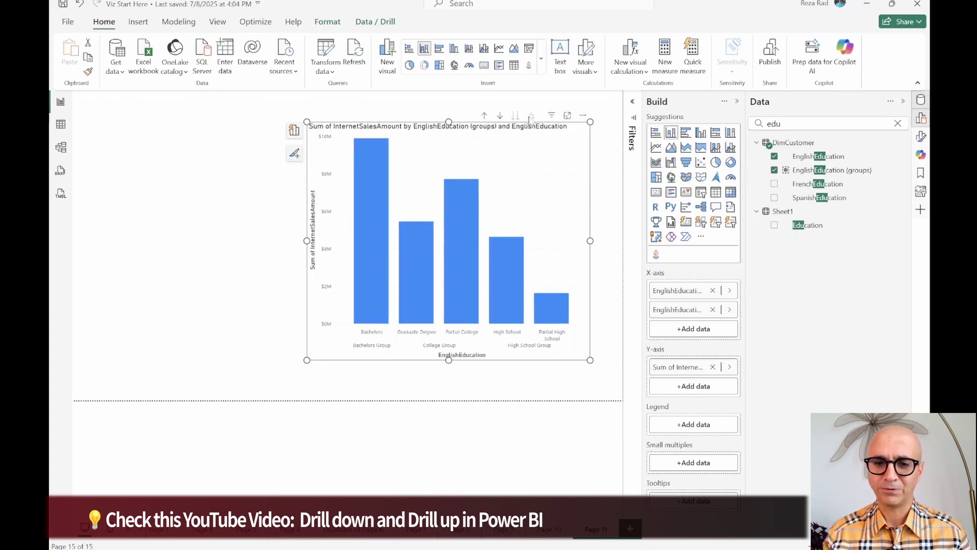
{"action": "left_click", "coordinate": [484, 116]}
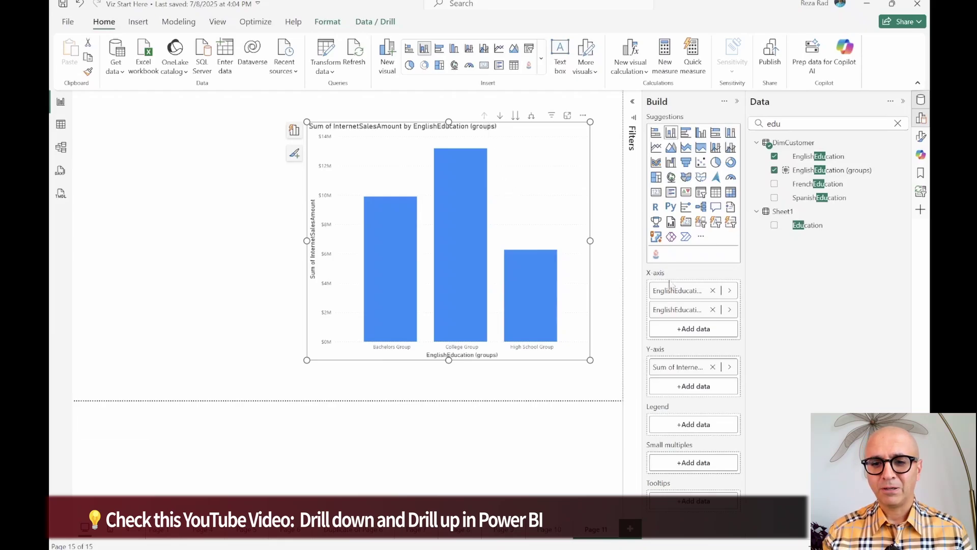
Move EnglishEducation from the X-axis into the Legend and turn on data labels
{"action": "left_click", "coordinate": [713, 311]}
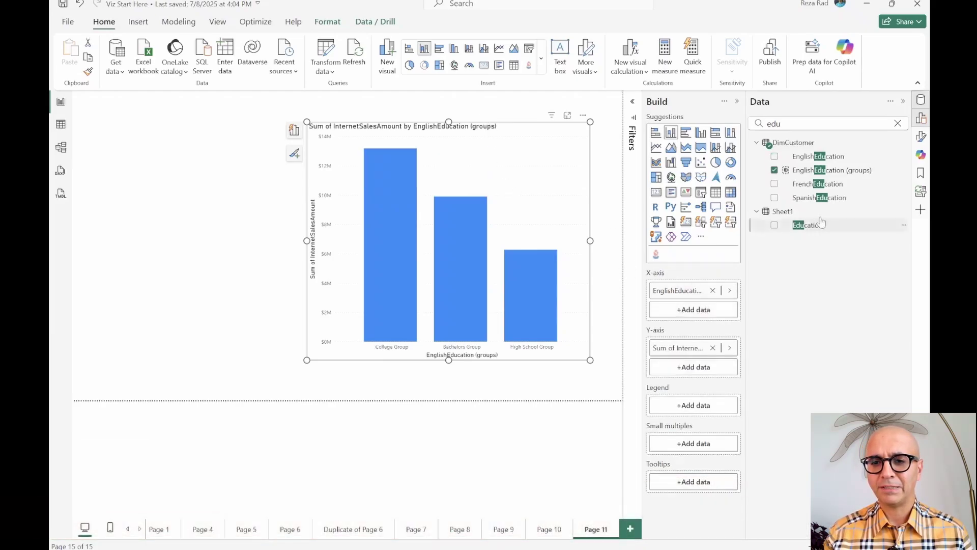
{"action": "left_click_drag", "start_coordinate": [821, 159], "coordinate": [702, 406]}
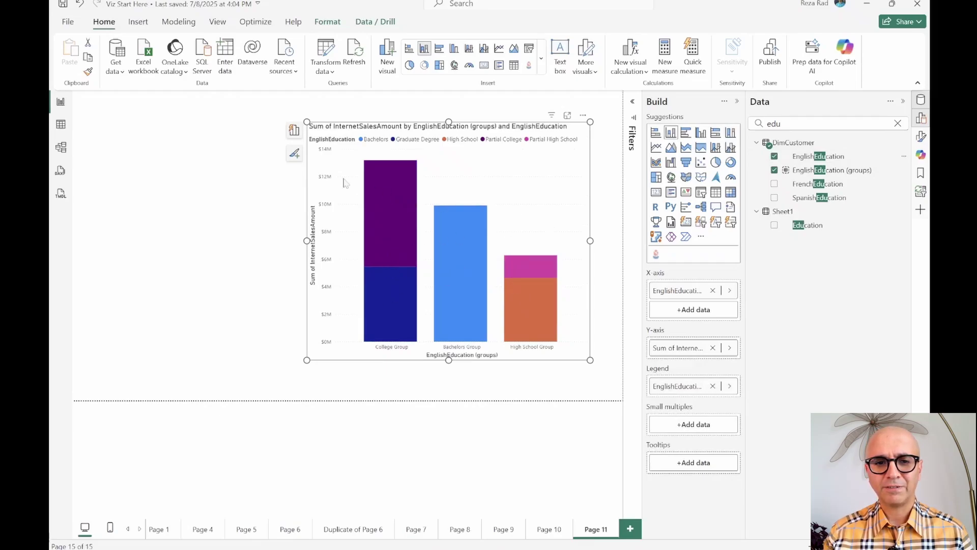
{"action": "left_click", "coordinate": [295, 156]}
{"action": "left_click", "coordinate": [204, 227]}
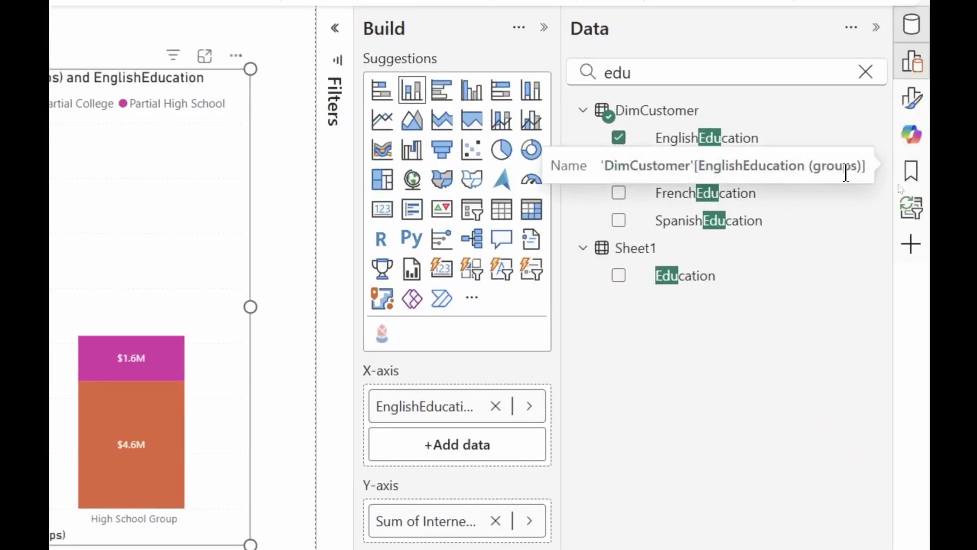
Reopen the EnglishEducation (groups) Groups dialog, expand High School, College and Bachelors Groups, then cancel
{"action": "left_click", "coordinate": [878, 166]}
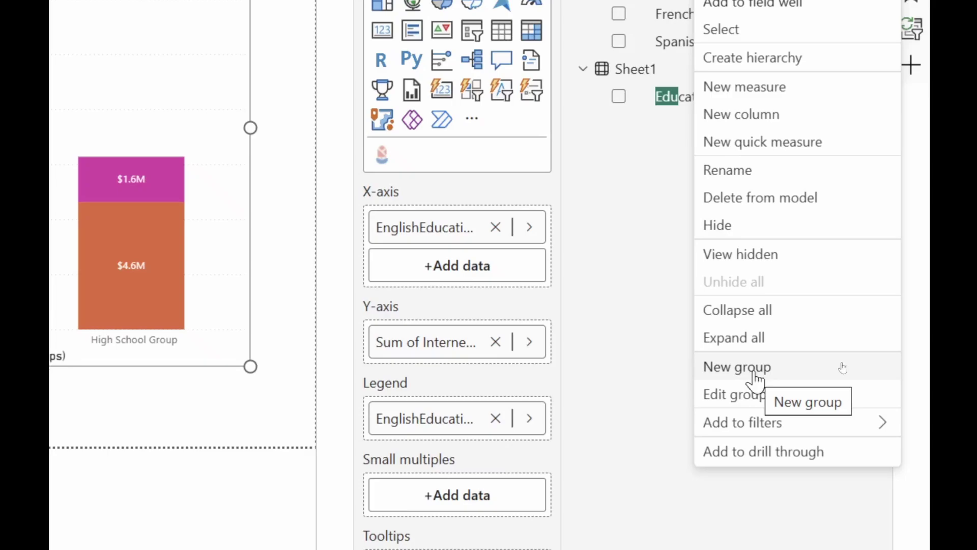
{"action": "left_click", "coordinate": [767, 400]}
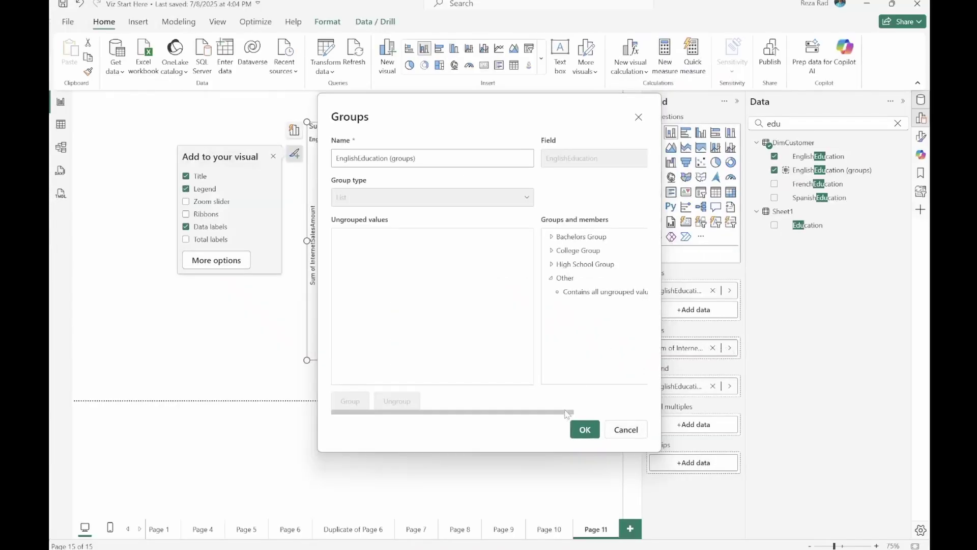
{"action": "left_click_drag", "start_coordinate": [567, 413], "coordinate": [607, 411]}
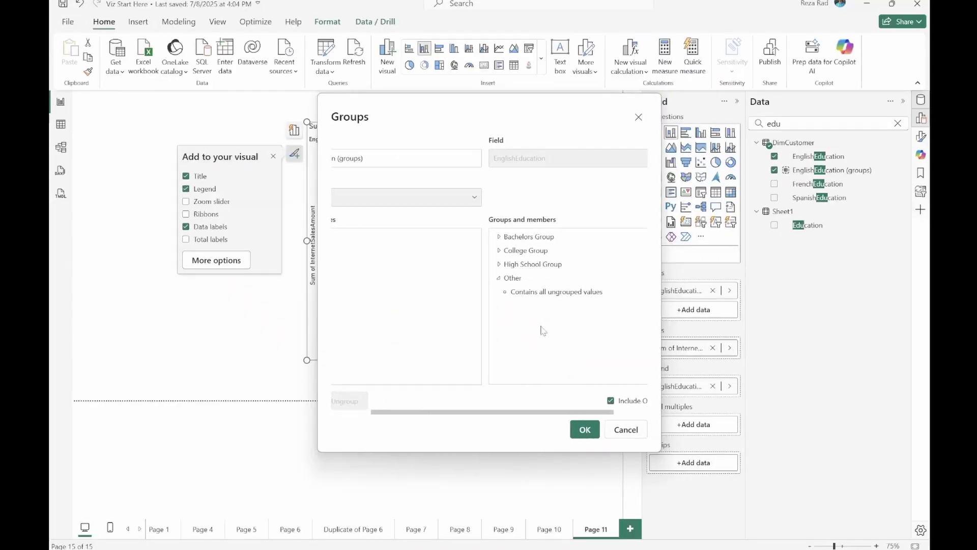
{"action": "left_click", "coordinate": [499, 263]}
{"action": "left_click", "coordinate": [499, 250]}
{"action": "left_click", "coordinate": [499, 237]}
{"action": "left_click", "coordinate": [626, 430]}
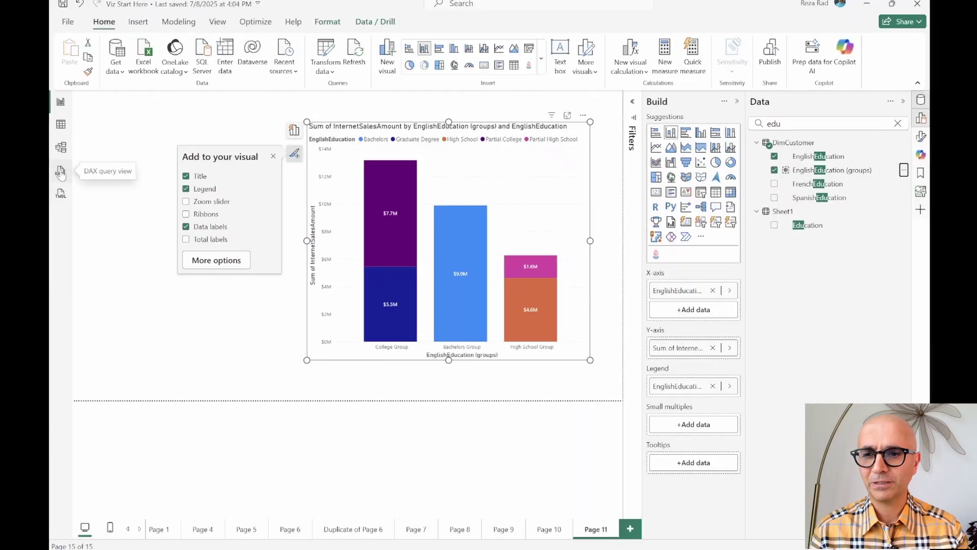
Switch to DAX query view and run the sample INFO.VIEW.COLUMNS query
{"action": "left_click", "coordinate": [60, 172]}
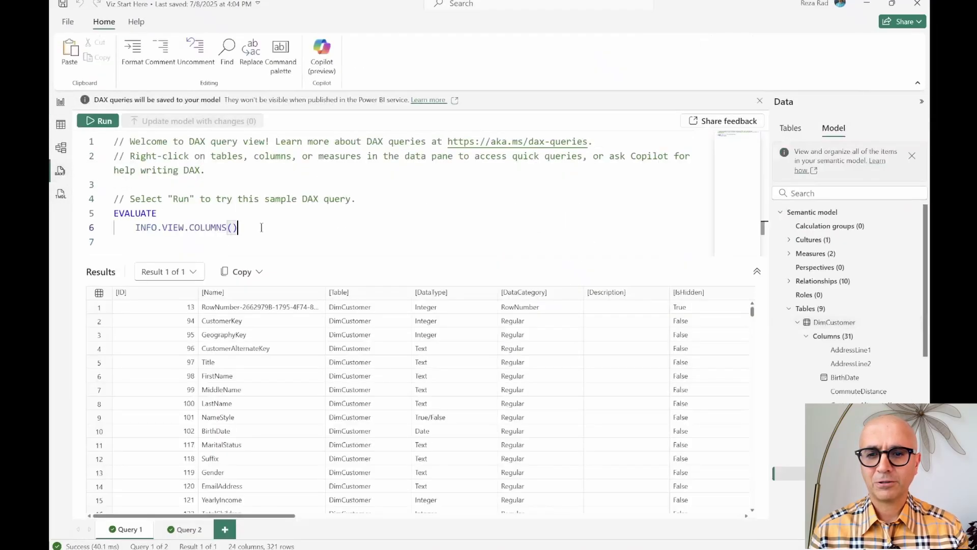
{"action": "left_click_drag", "start_coordinate": [261, 227], "coordinate": [114, 213]}
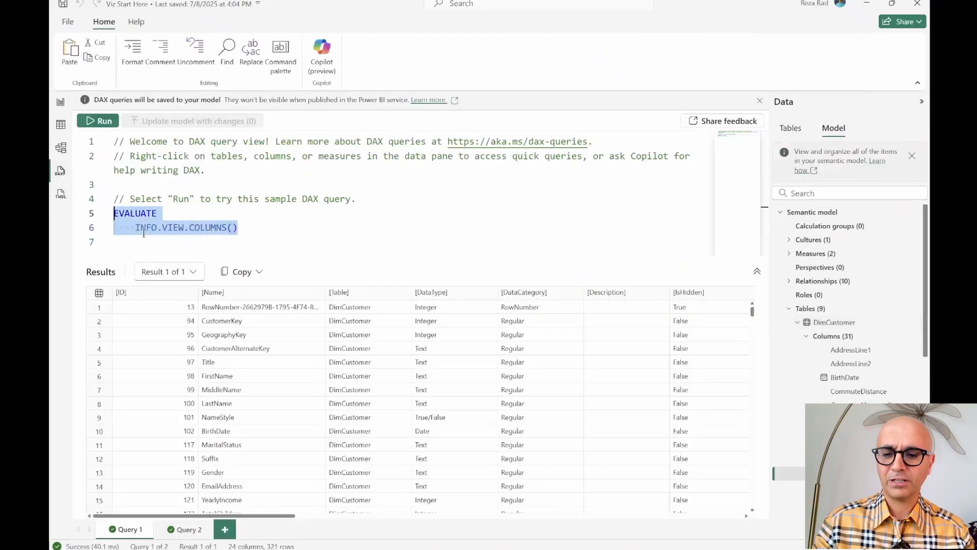
{"action": "scroll", "coordinate": [184, 238], "scroll_direction": "up", "scroll_amount": 3}
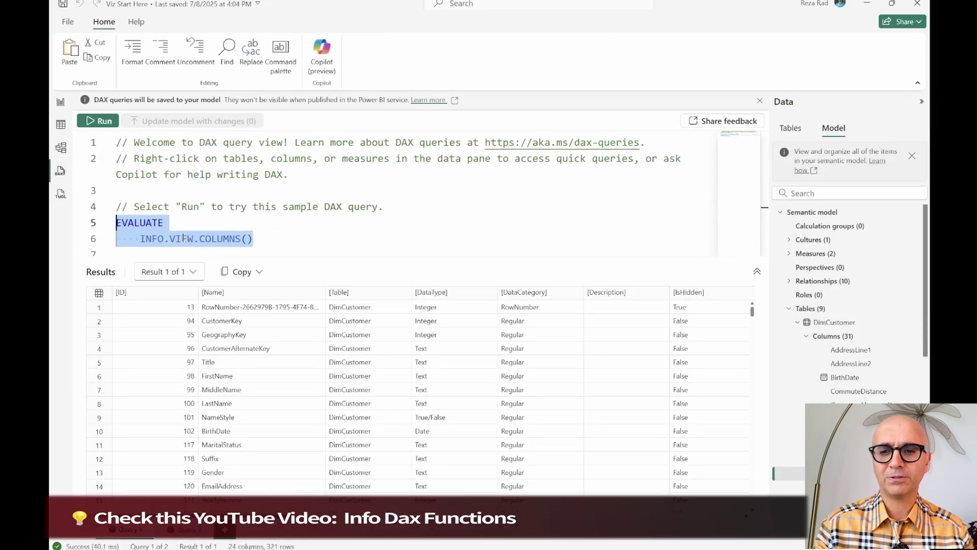
{"action": "scroll", "coordinate": [183, 238], "scroll_direction": "up", "scroll_amount": 3}
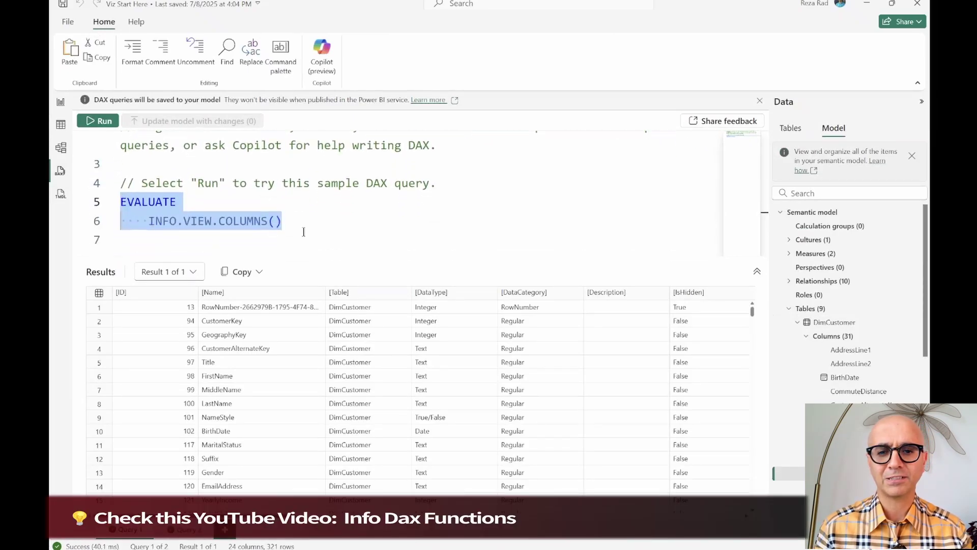
{"action": "left_click", "coordinate": [301, 221]}
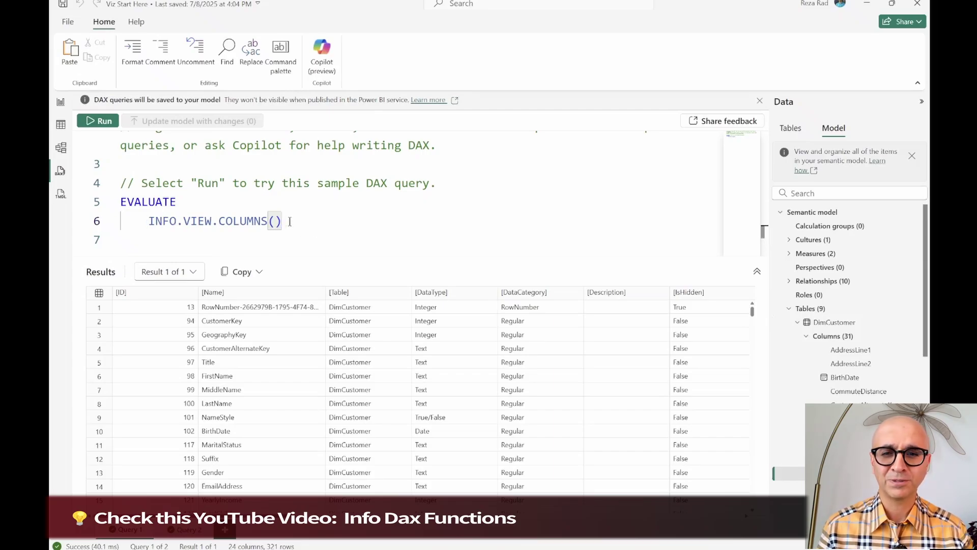
{"action": "left_click", "coordinate": [97, 120]}
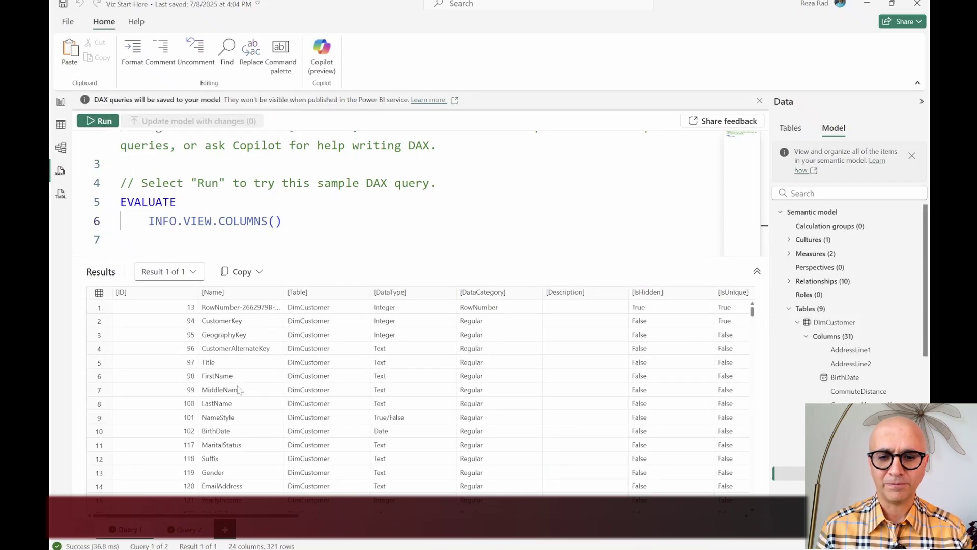
Widen the [Name] column and select the EnglishEducation (groups) row to show its SWITCH expression
{"action": "scroll", "coordinate": [252, 362], "scroll_direction": "down", "scroll_amount": 3}
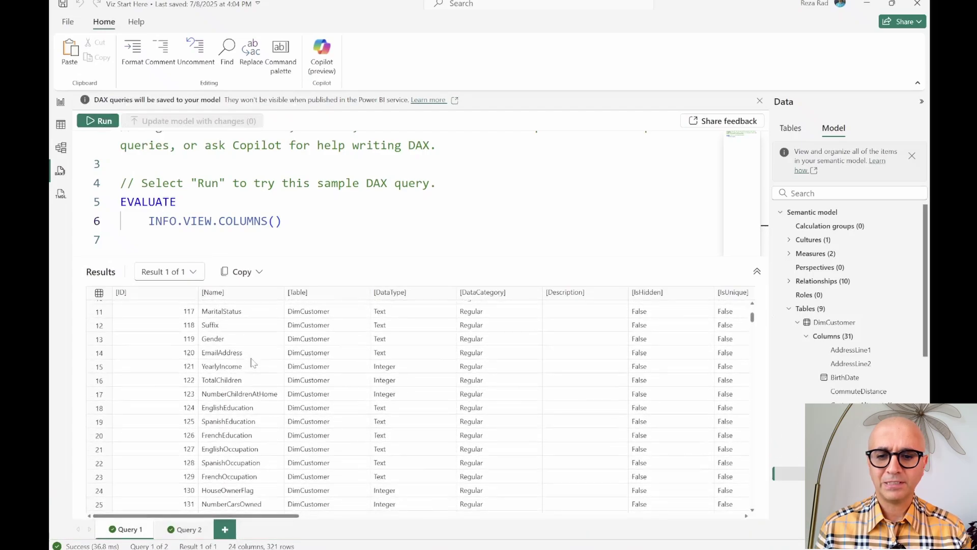
{"action": "scroll", "coordinate": [252, 362], "scroll_direction": "down", "scroll_amount": 6}
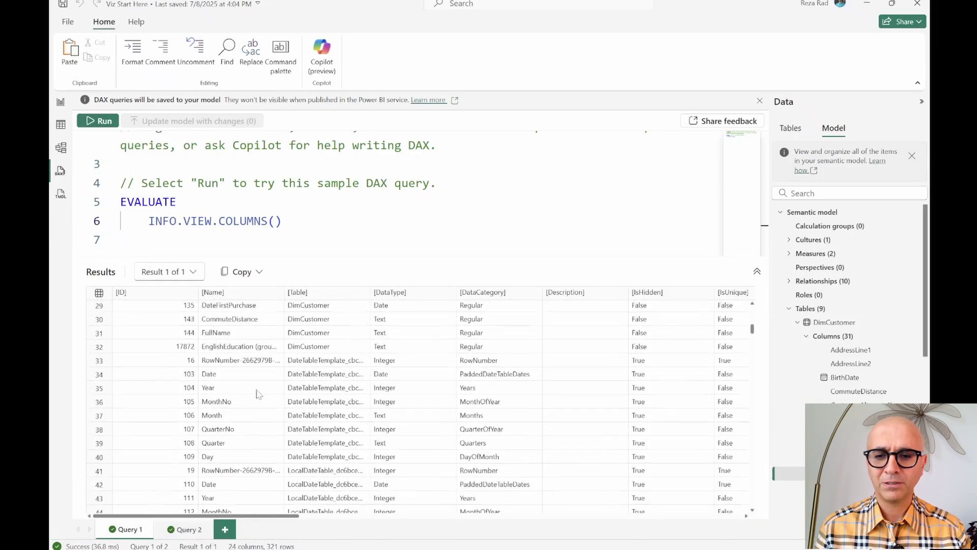
{"action": "left_click_drag", "start_coordinate": [284, 293], "coordinate": [323, 293]}
{"action": "left_click", "coordinate": [102, 348]}
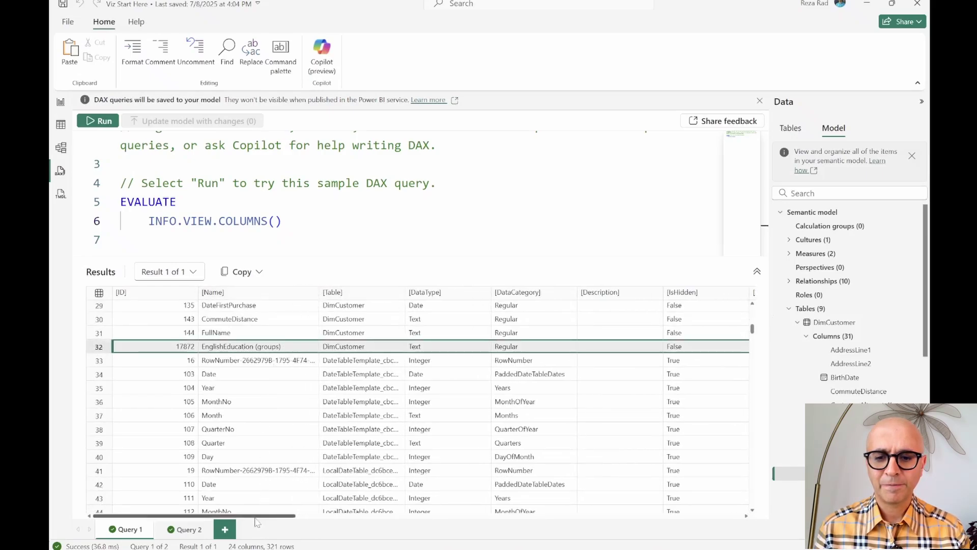
{"action": "left_click_drag", "start_coordinate": [255, 516], "coordinate": [580, 513]}
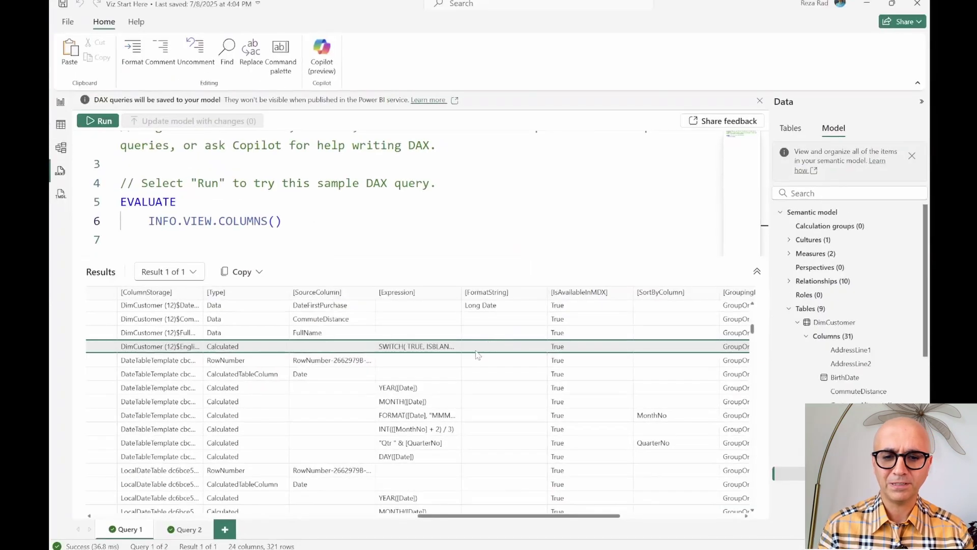
Copy the EnglishEducation (groups) row's cells and paste them into a new Query 3
{"action": "right_click", "coordinate": [443, 351]}
{"action": "left_click", "coordinate": [448, 355]}
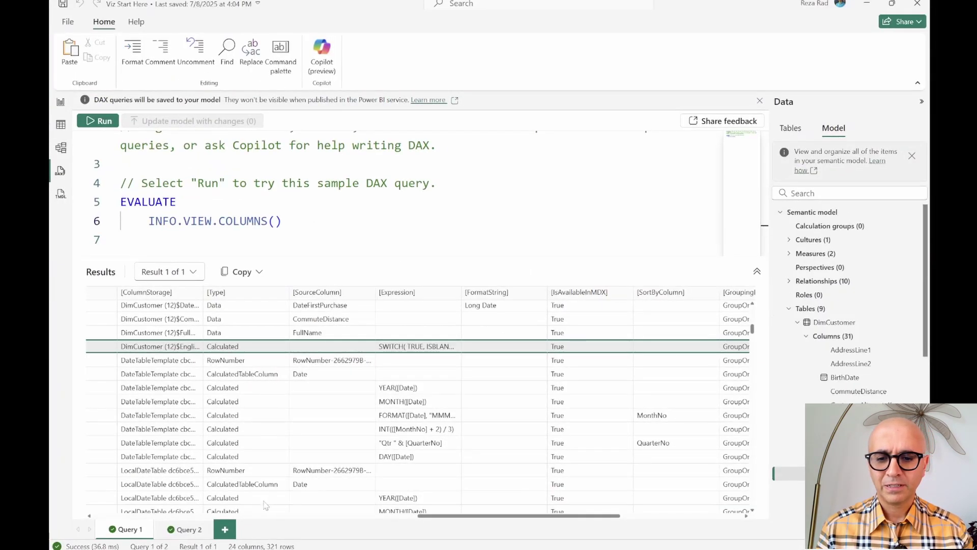
{"action": "left_click", "coordinate": [224, 529]}
{"action": "key", "text": "ctrl+v"}
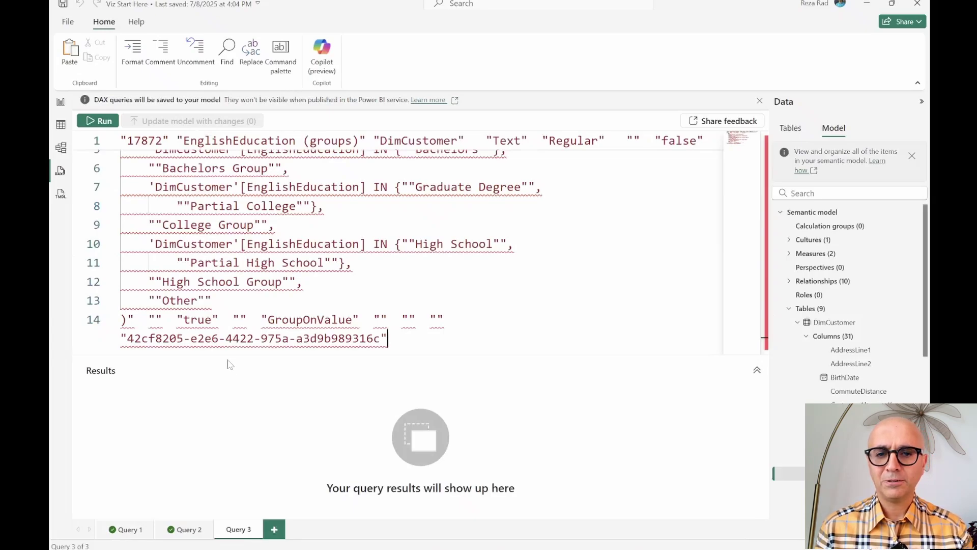
{"action": "scroll", "coordinate": [532, 257], "scroll_direction": "up", "scroll_amount": 3}
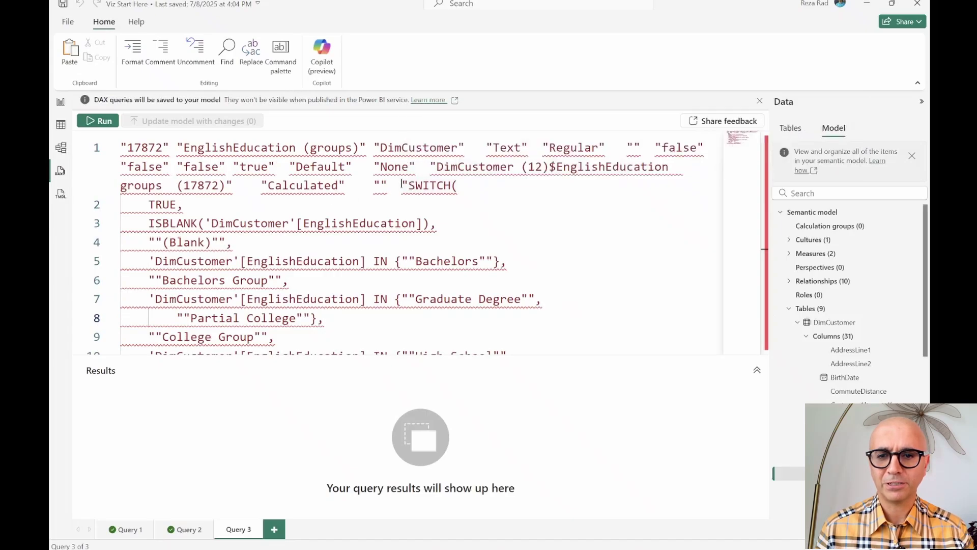
Delete the metadata before SWITCH( and the trailing metadata and GUID, leaving only the expression
{"action": "left_click_drag", "start_coordinate": [402, 185], "coordinate": [94, 152]}
{"action": "key", "text": "Delete"}
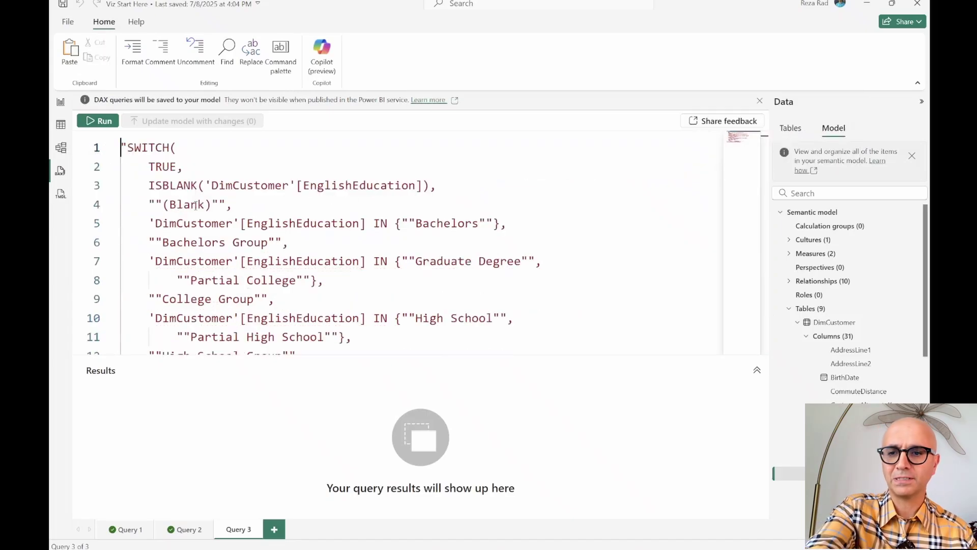
{"action": "scroll", "coordinate": [243, 267], "scroll_direction": "down", "scroll_amount": 3}
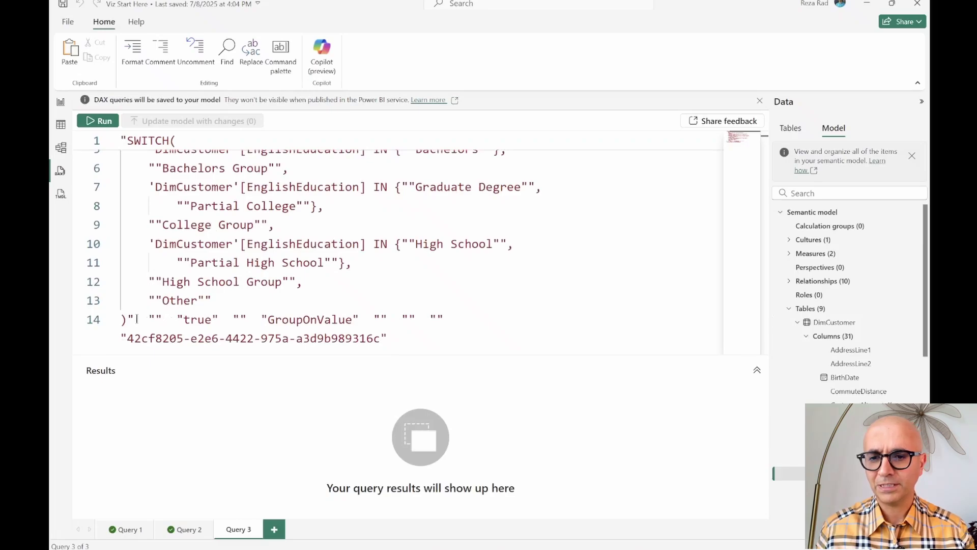
{"action": "left_click_drag", "start_coordinate": [136, 320], "coordinate": [407, 353]}
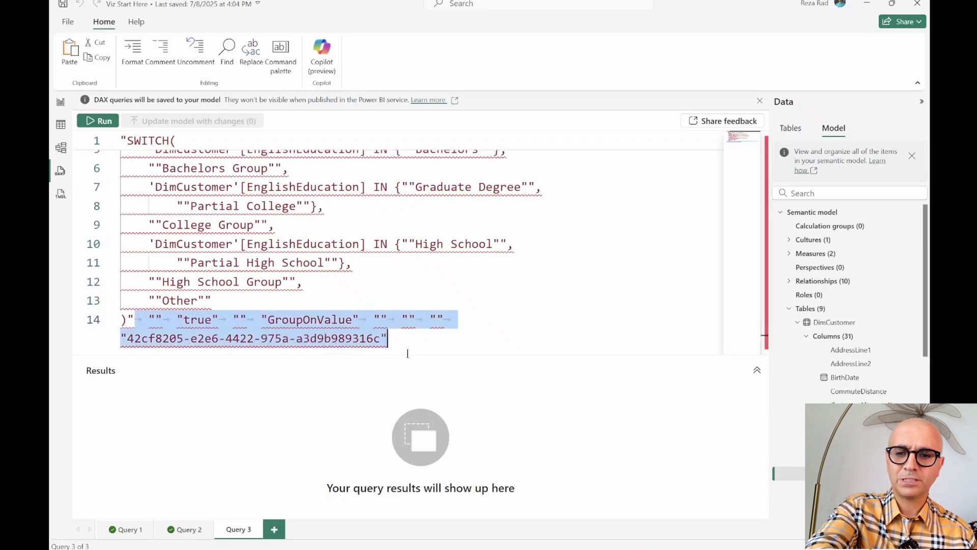
{"action": "key", "text": "Delete"}
{"action": "scroll", "coordinate": [206, 162], "scroll_direction": "up", "scroll_amount": 2}
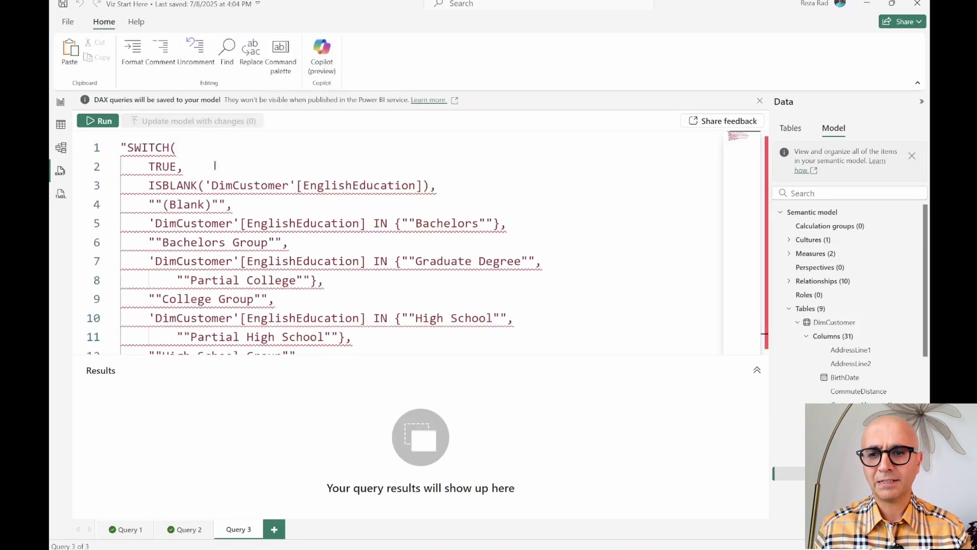
{"action": "left_click_drag", "start_coordinate": [127, 147], "coordinate": [120, 147]}
{"action": "scroll", "coordinate": [264, 295], "scroll_direction": "down", "scroll_amount": 1}
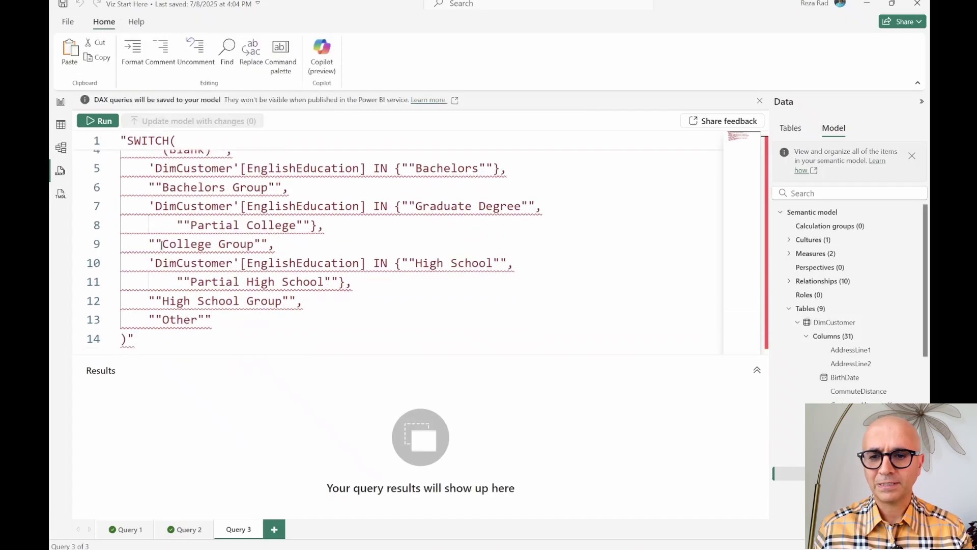
{"action": "left_click_drag", "start_coordinate": [148, 244], "coordinate": [163, 245]}
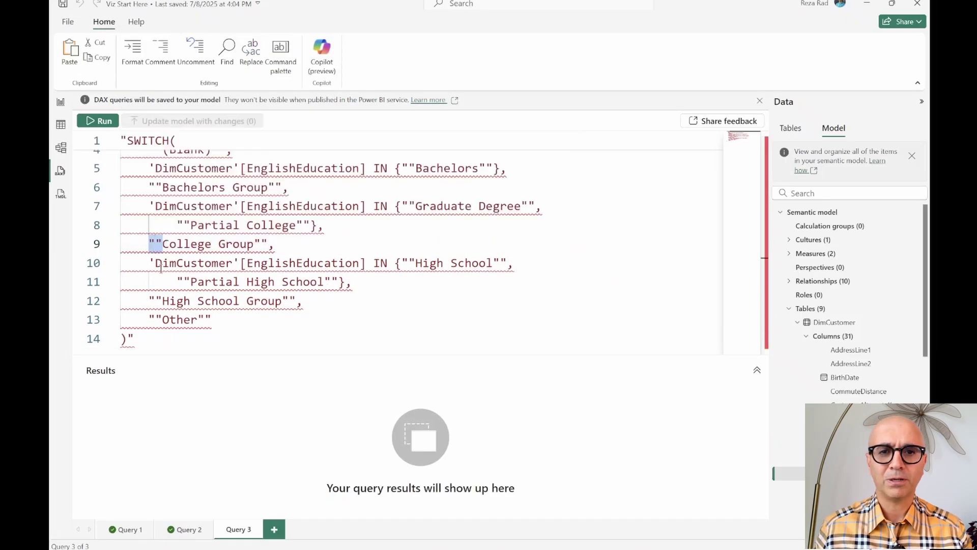
{"action": "left_click", "coordinate": [152, 336]}
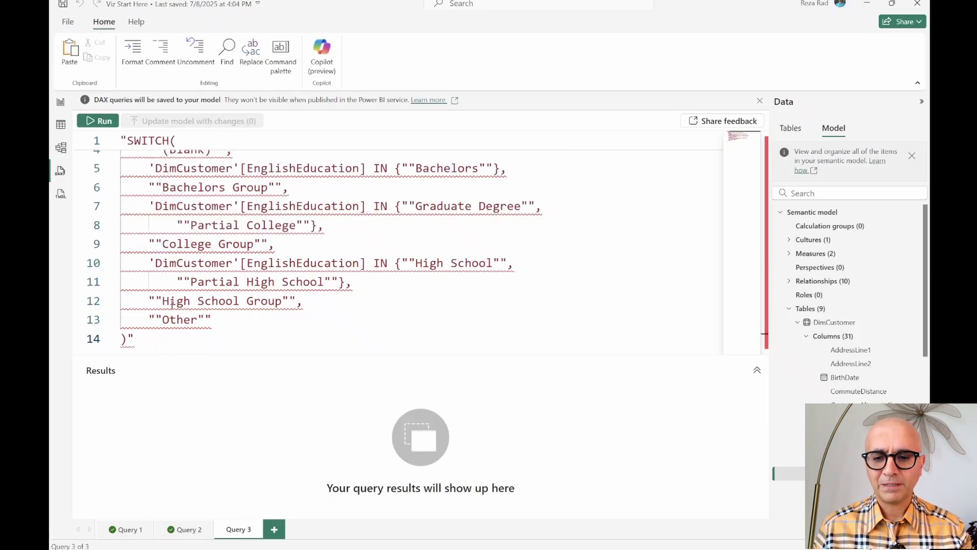
Switch to Query 2 and scroll through its ADDCOLUMNS query code
{"action": "left_click", "coordinate": [185, 530]}
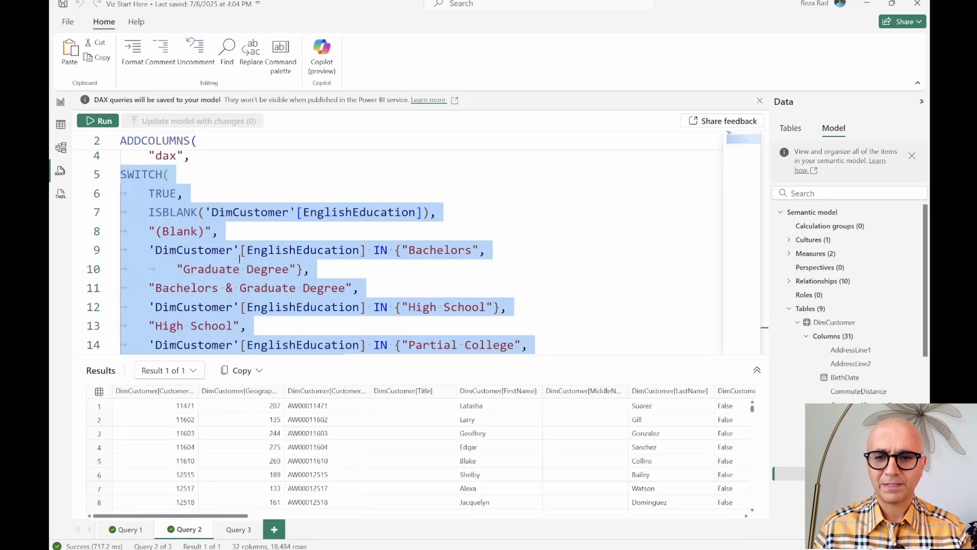
{"action": "scroll", "coordinate": [226, 213], "scroll_direction": "down", "scroll_amount": 3, "text": "ctrl"}
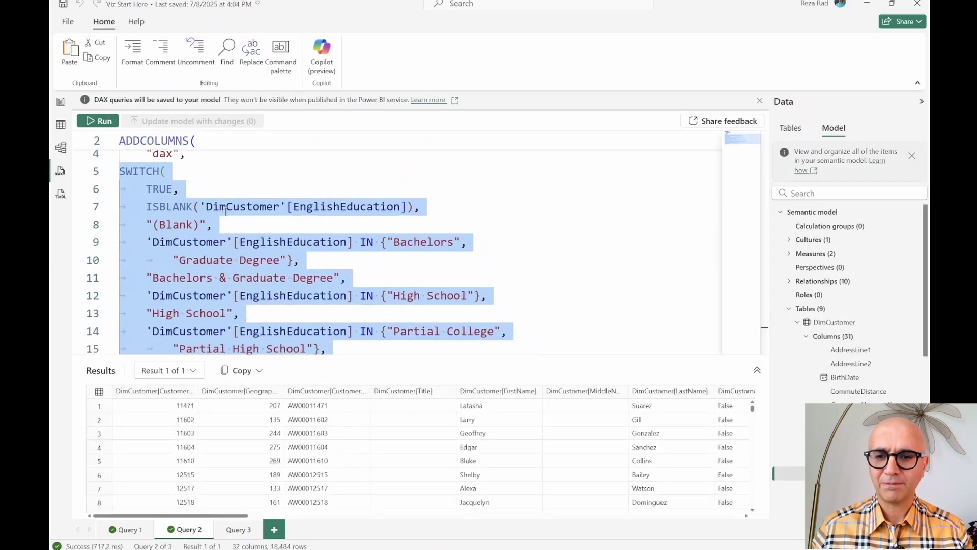
{"action": "scroll", "coordinate": [226, 215], "scroll_direction": "down", "scroll_amount": 3, "text": "ctrl"}
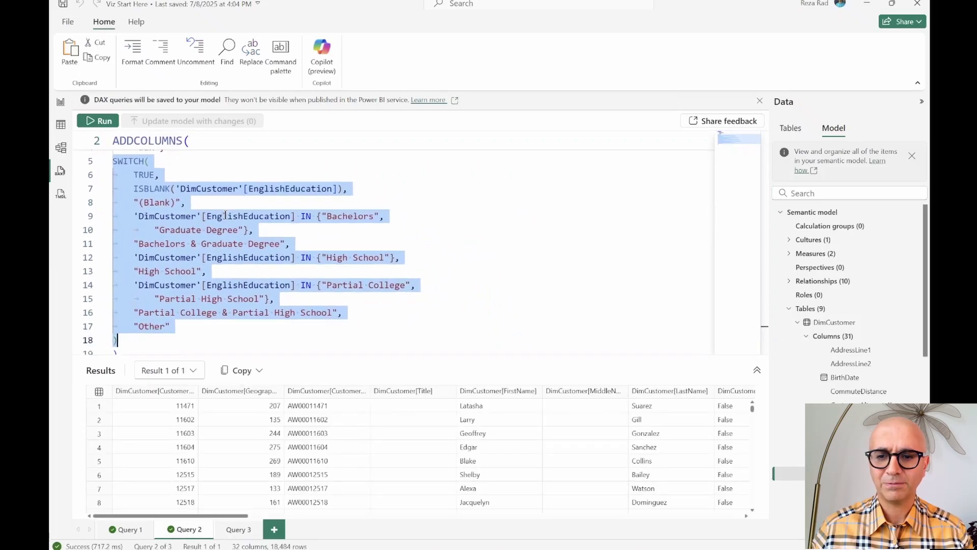
{"action": "scroll", "coordinate": [227, 219], "scroll_direction": "up", "scroll_amount": 2}
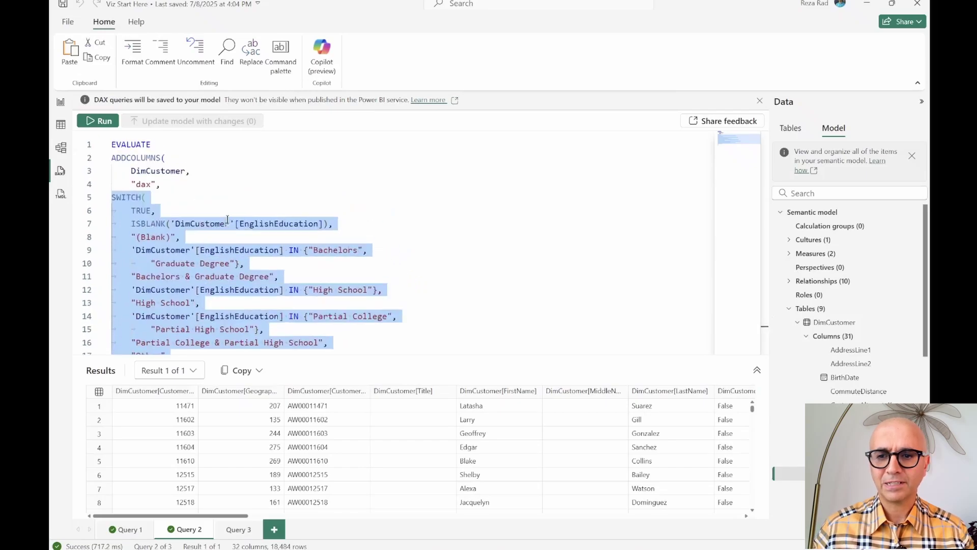
Highlight the SWITCH expression on lines 5–18 and scroll the results to the dax column
{"action": "left_click", "coordinate": [180, 184]}
{"action": "scroll", "coordinate": [181, 194], "scroll_direction": "down", "scroll_amount": 1}
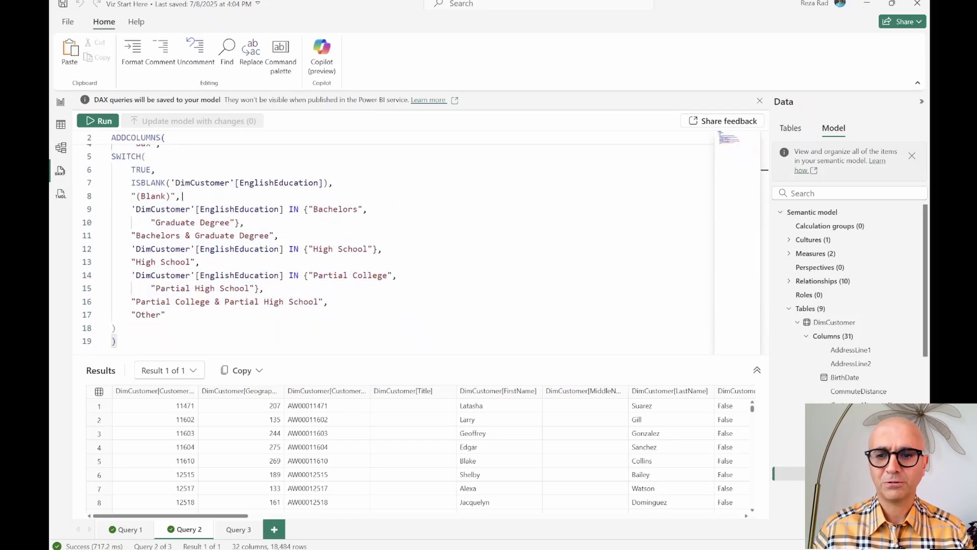
{"action": "left_click_drag", "start_coordinate": [154, 329], "coordinate": [105, 158]}
{"action": "left_click_drag", "start_coordinate": [239, 516], "coordinate": [728, 517]}
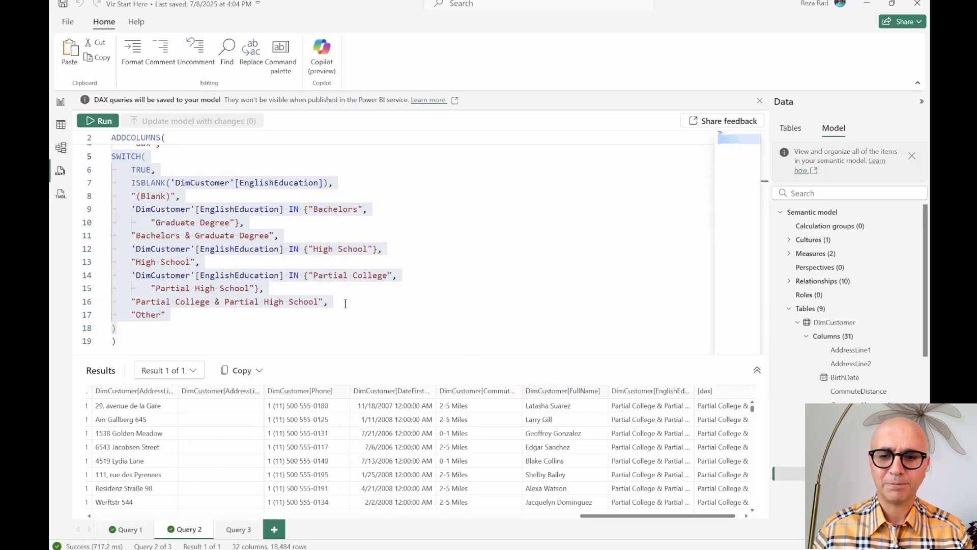